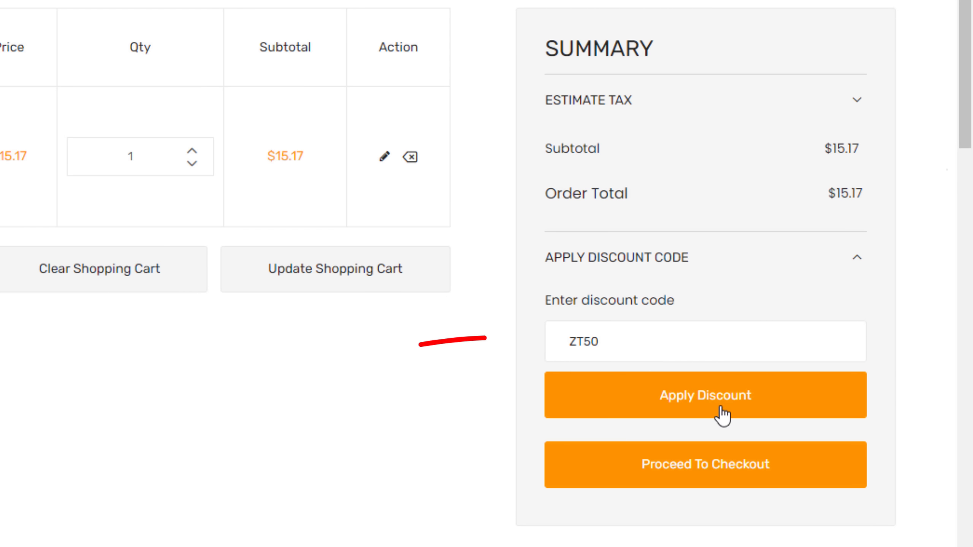
Step: Apply discount code ZT50 to the $15.17 cart and ZT62 to the Office 2021 Professional Plus Key cart
left_click(722, 412)
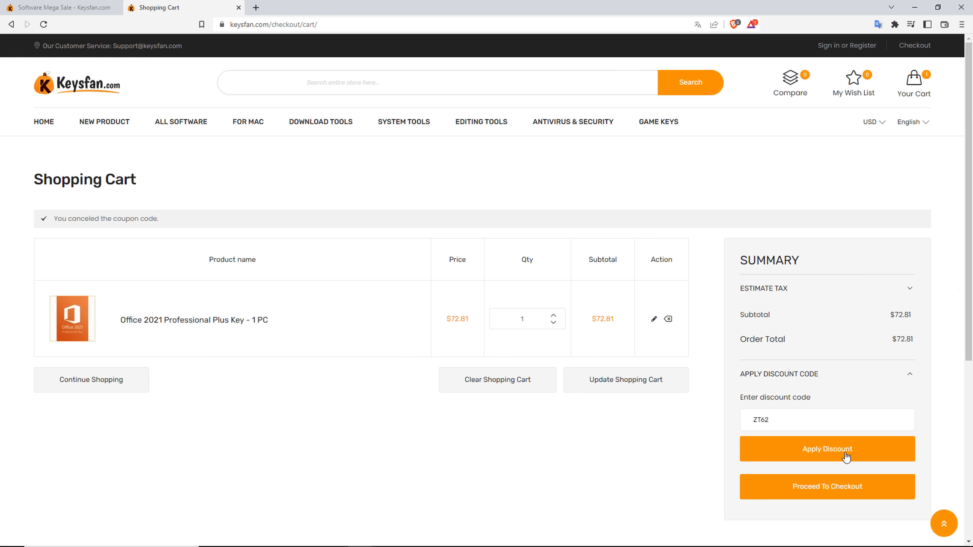
left_click(845, 454)
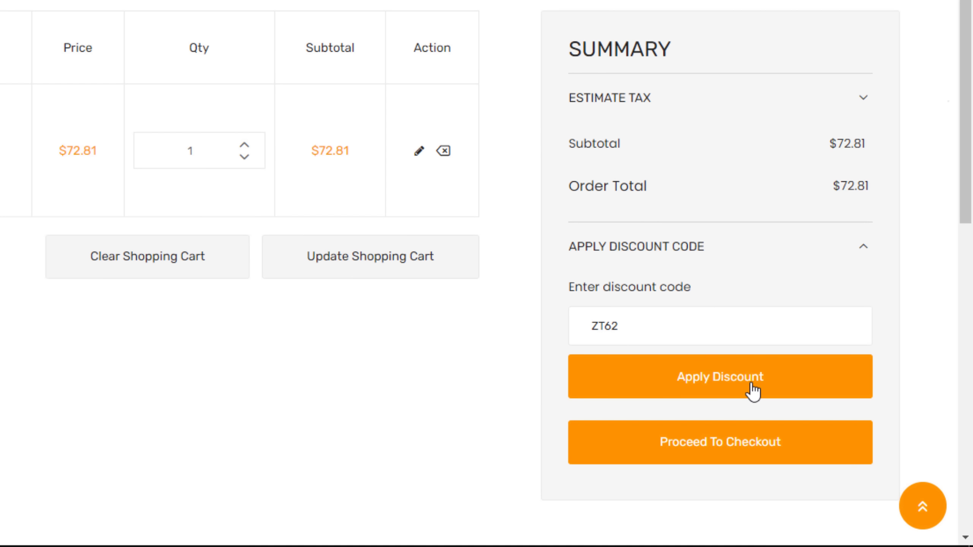
left_click(753, 392)
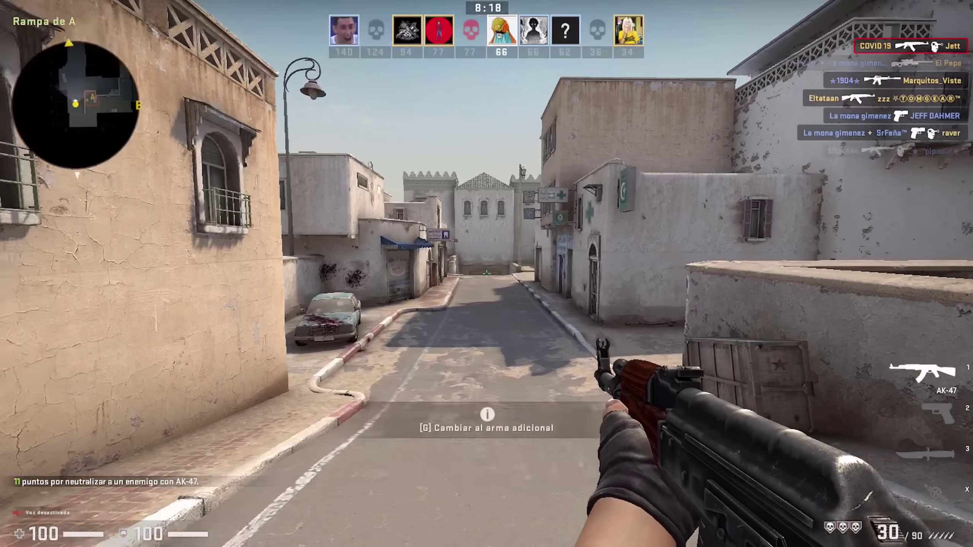
key("w")
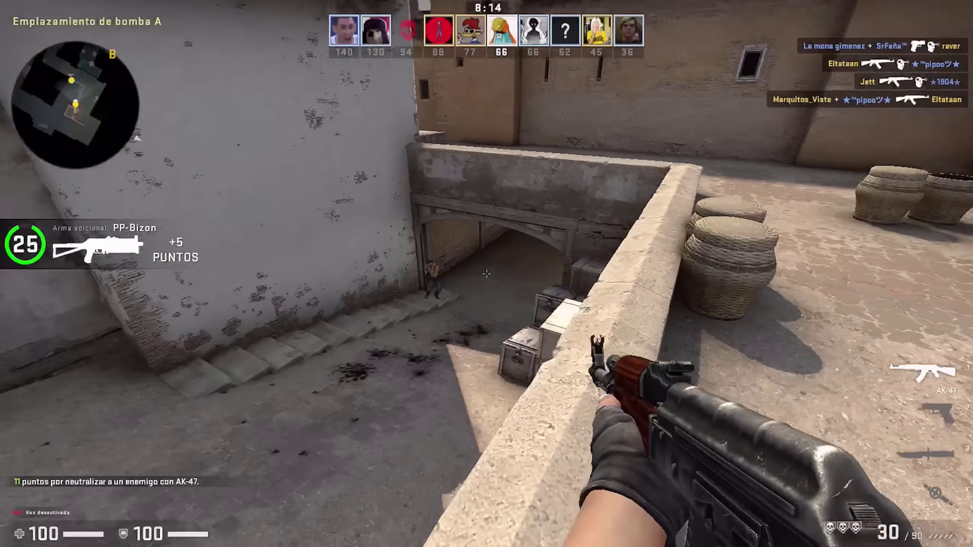
left_click(487, 274)
left_click(487, 273)
left_click(487, 274)
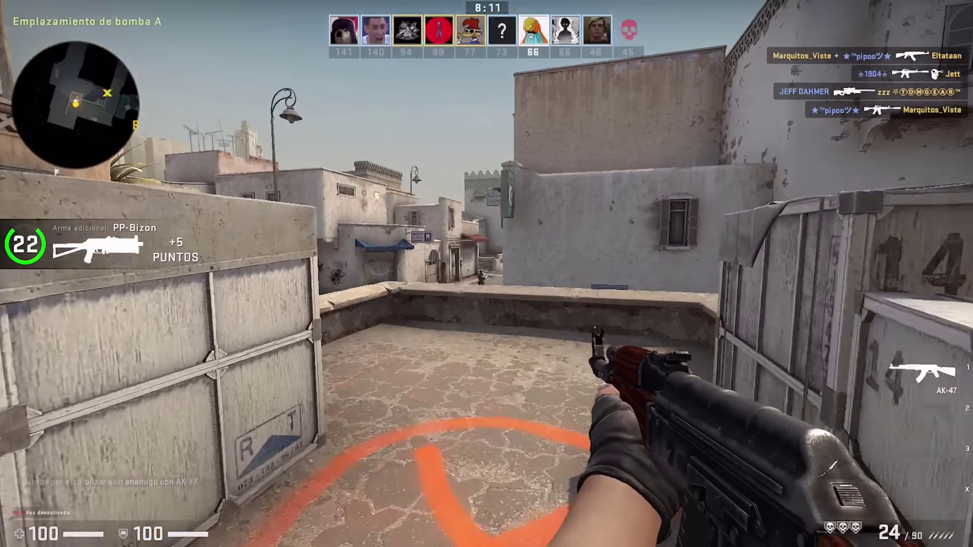
left_click(486, 274)
left_click(487, 274)
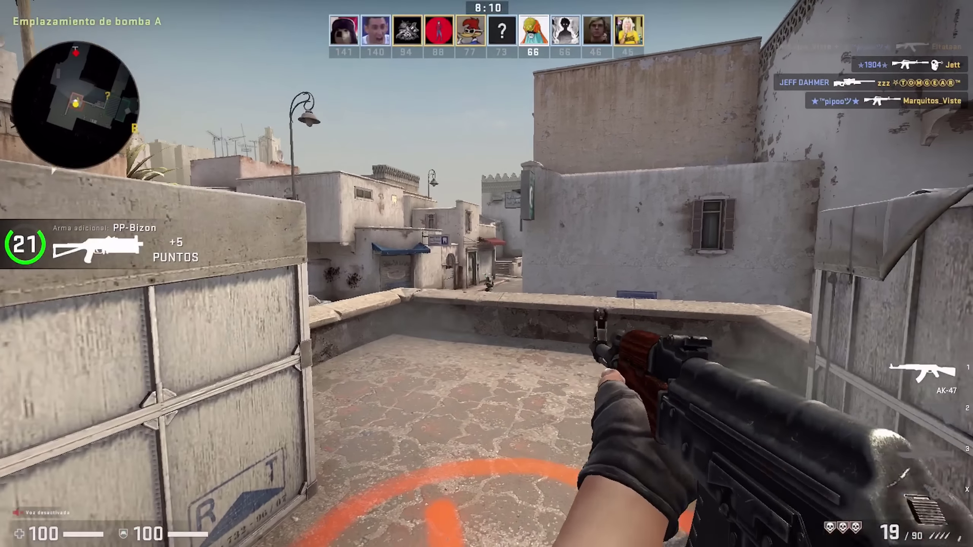
left_click(486, 273)
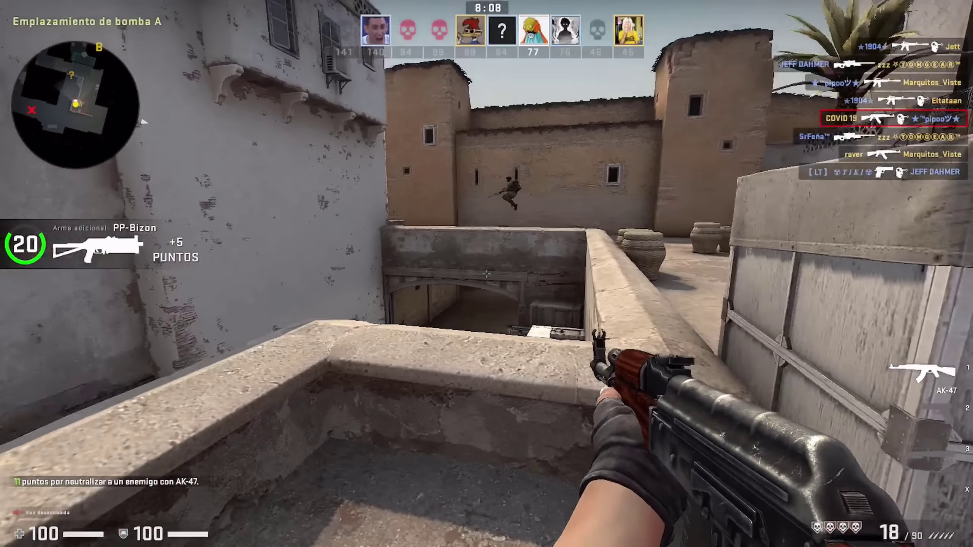
left_click(487, 274)
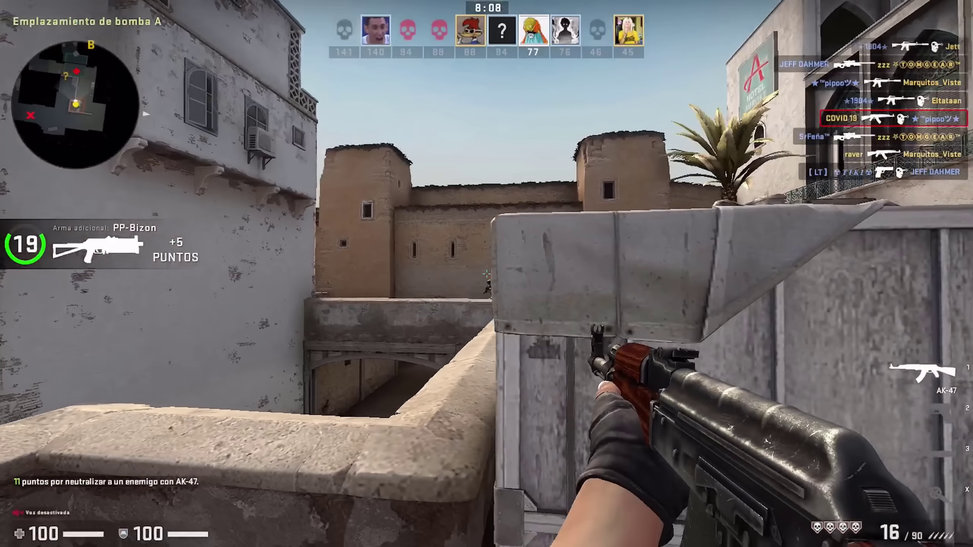
left_click(487, 273)
left_click(487, 274)
left_click(486, 273)
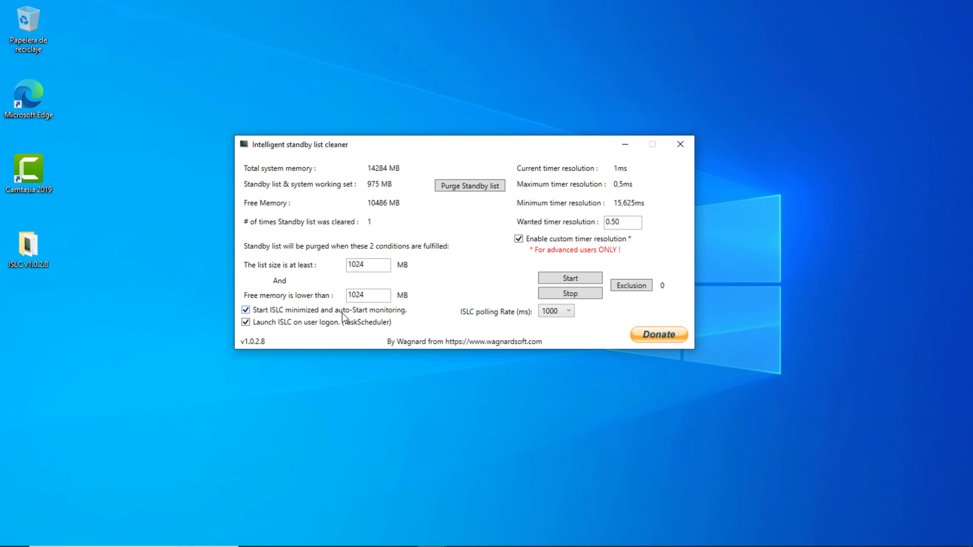
Step: Start standby list monitoring in Intelligent standby list cleaner and purge the standby list
left_click(592, 281)
left_click(474, 190)
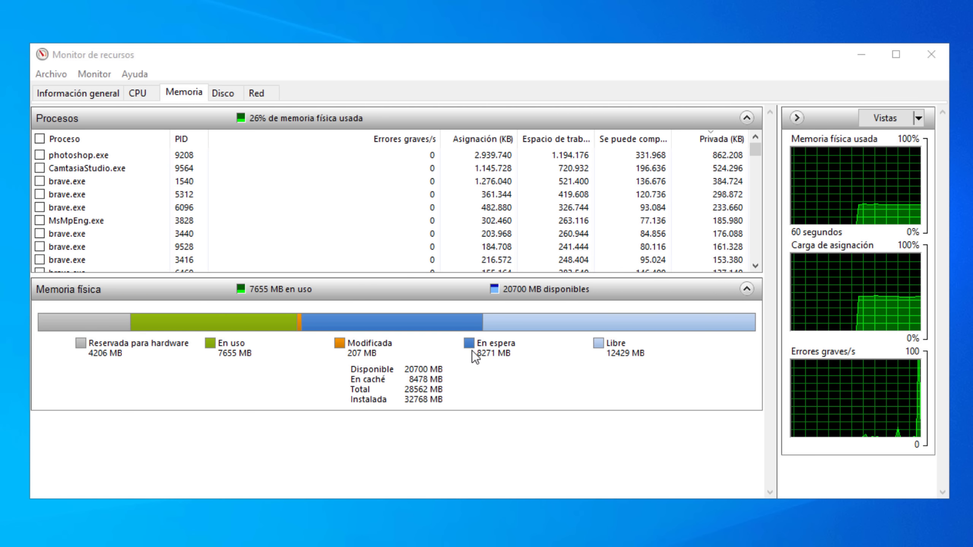
Step: Examine the standby memory in Resource Monitor and the prefetch files stored in C:\Windows\Prefetch
mouse_move(470, 348)
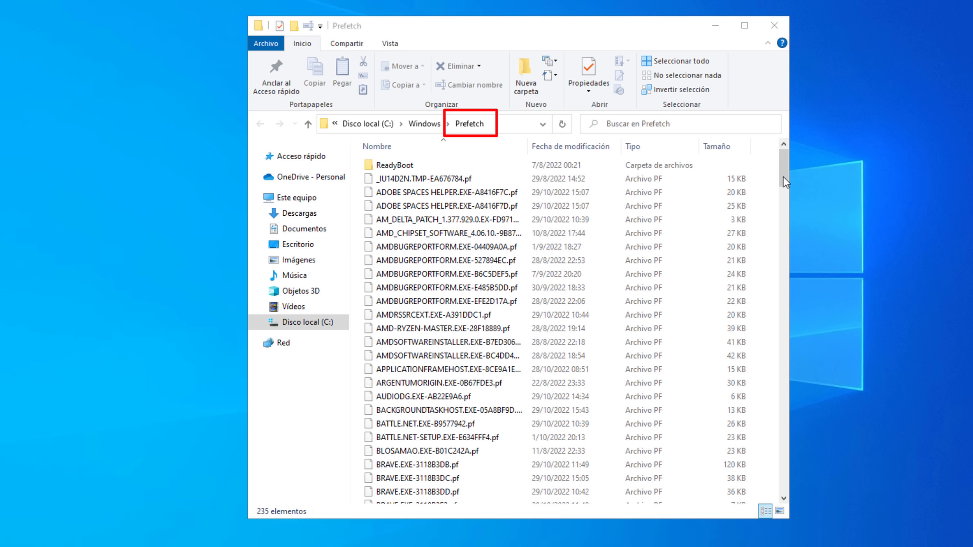
left_click(783, 177)
left_click_drag(783, 176, 784, 206)
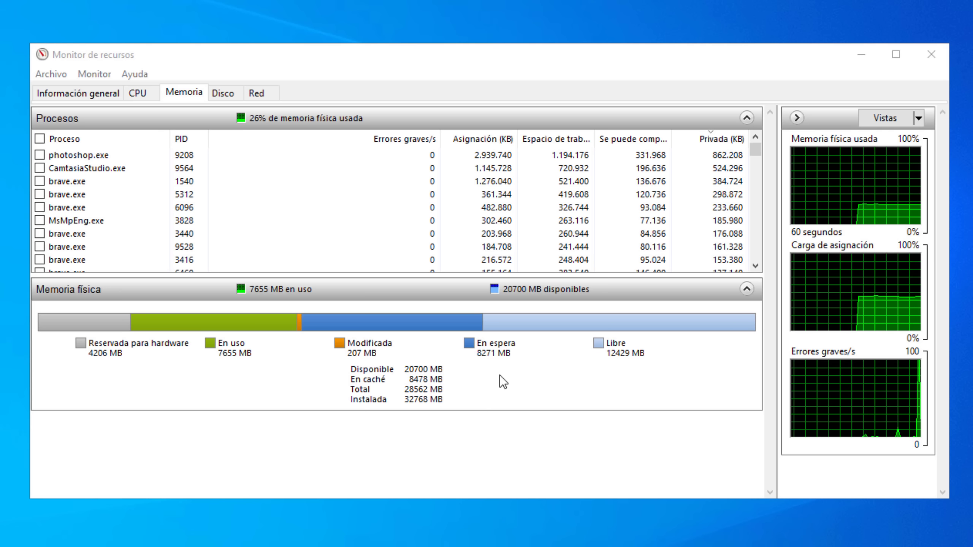
mouse_move(470, 349)
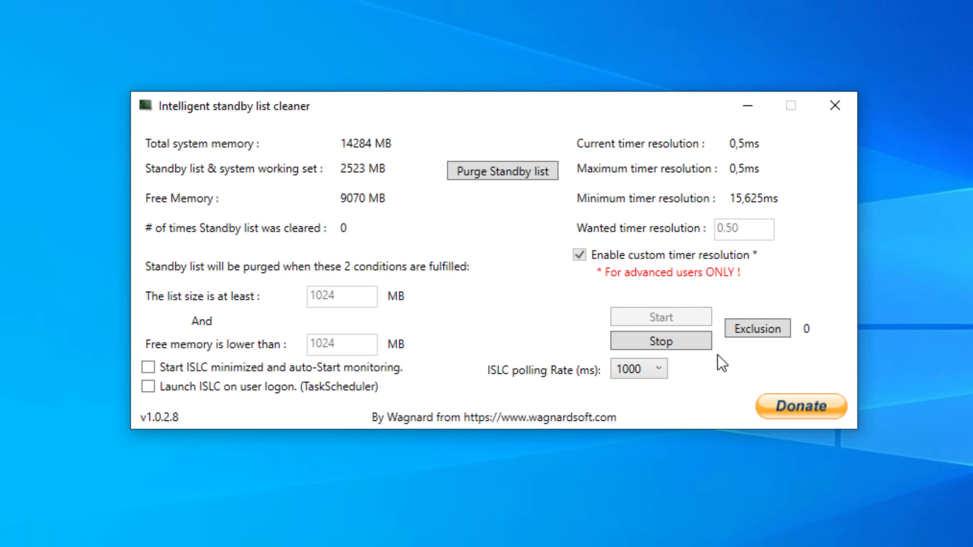
Step: Stop the standby list monitoring and select the wanted timer resolution value for editing
left_click(698, 339)
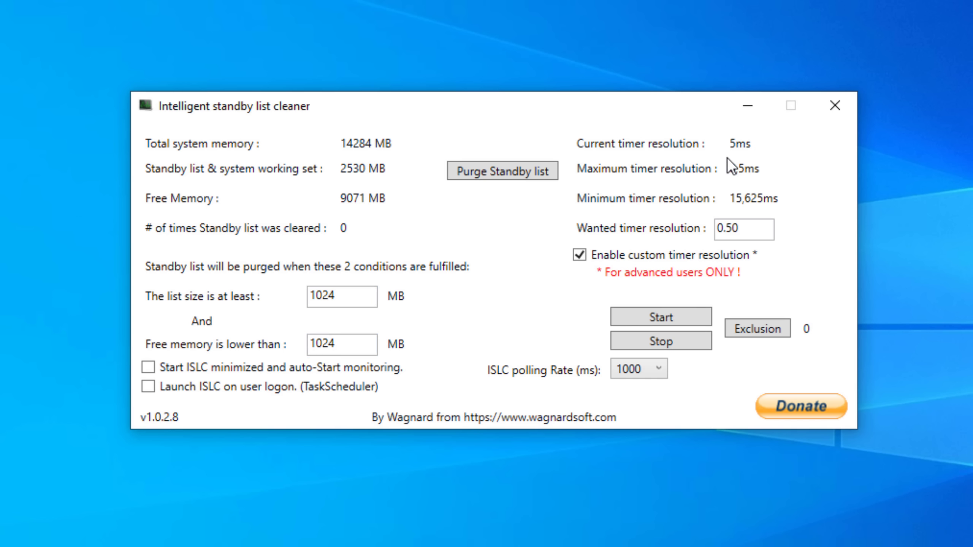
left_click_drag(741, 229, 703, 228)
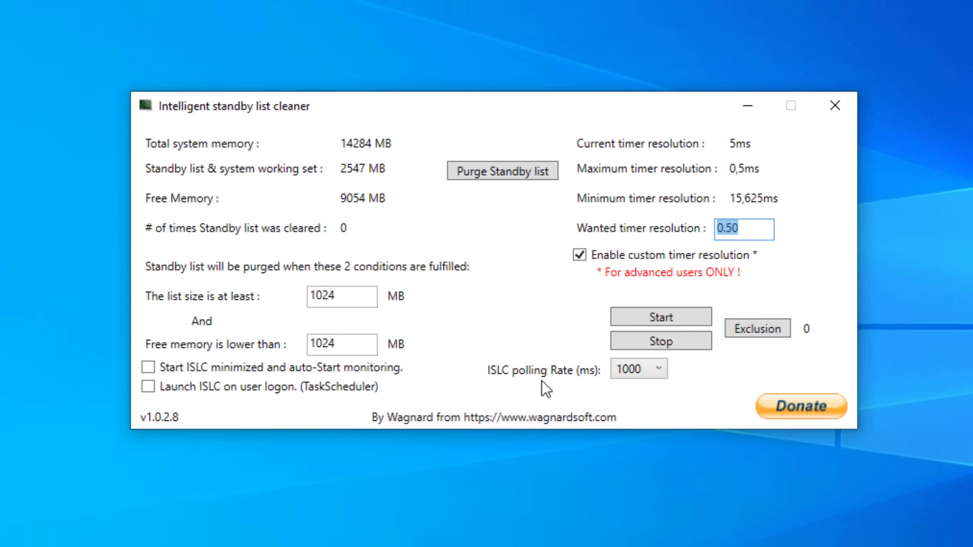
Step: Try an ISLC polling rate of 500 ms and set it back to 1000 ms
left_click(655, 374)
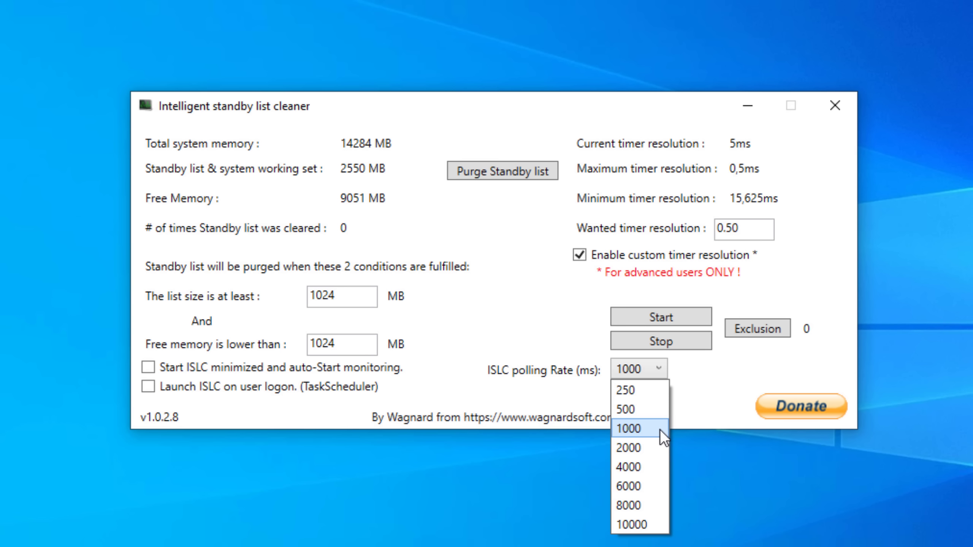
left_click(656, 409)
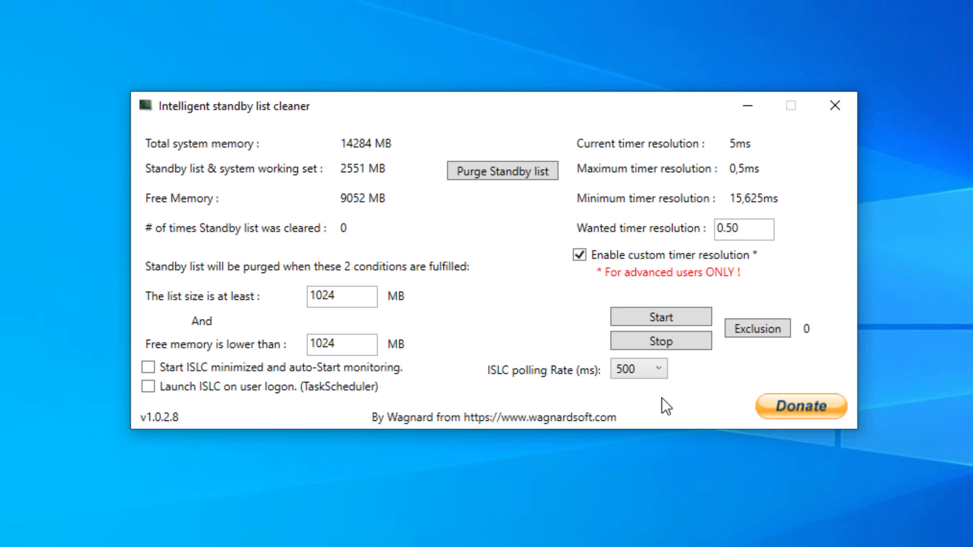
left_click(652, 373)
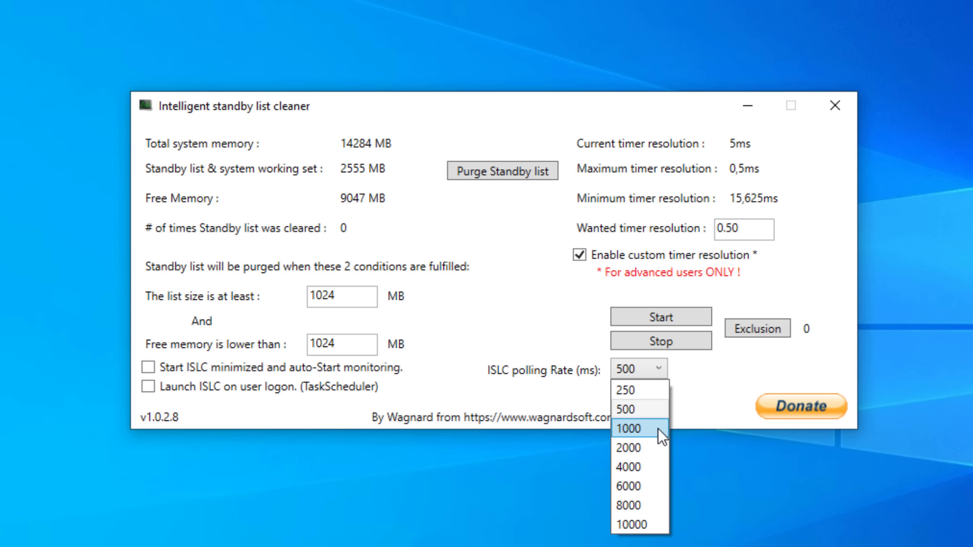
left_click(656, 430)
left_click(656, 372)
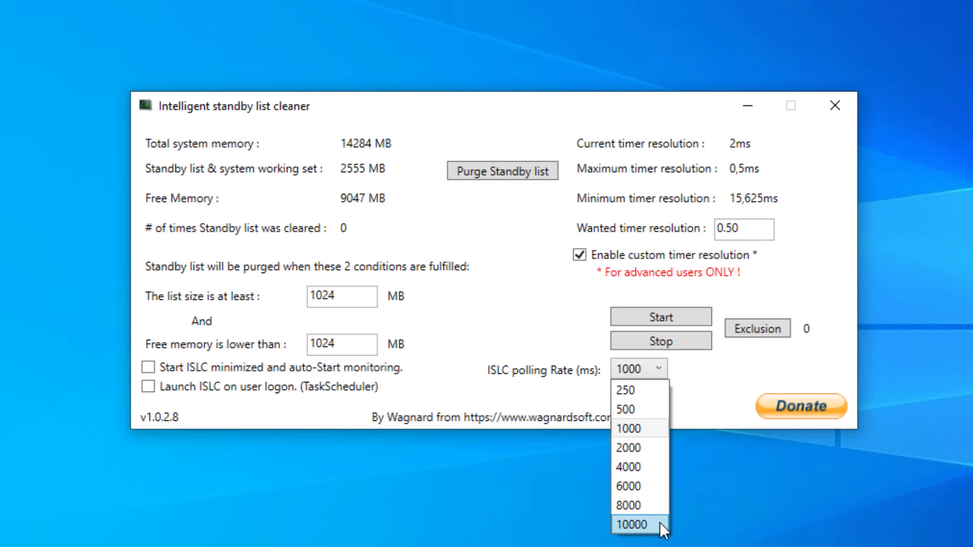
left_click(659, 431)
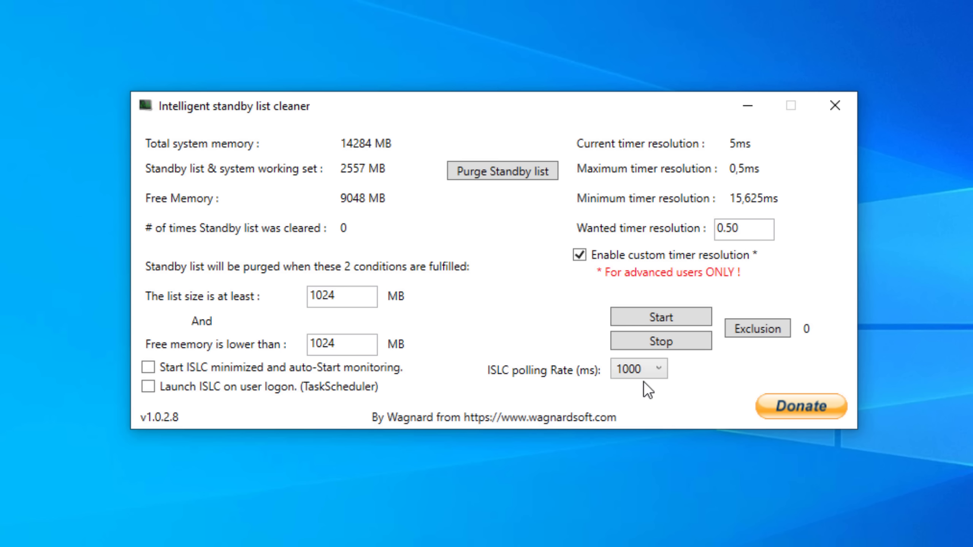
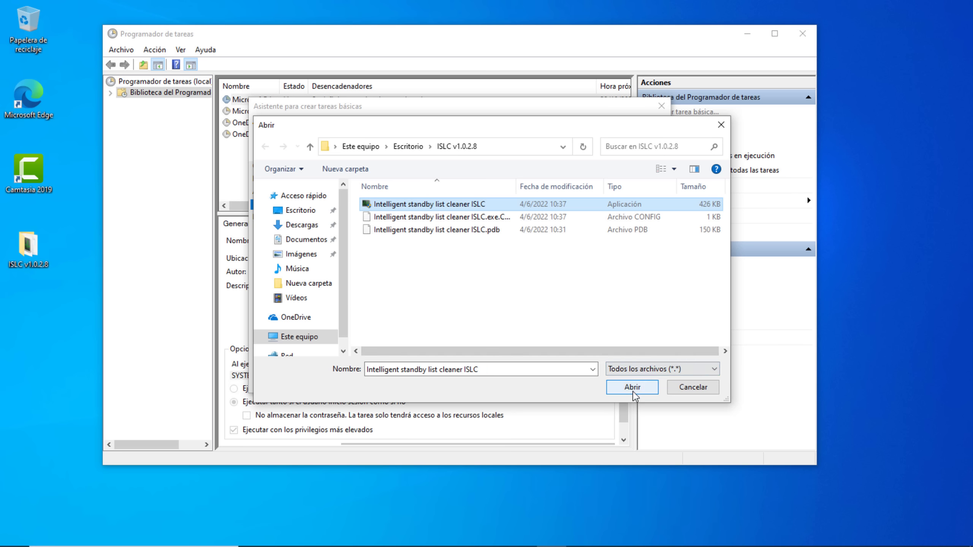
Step: Finish creating the basic task ISLC for the Intelligent standby list cleaner program, with its properties opening on completion
left_click(584, 383)
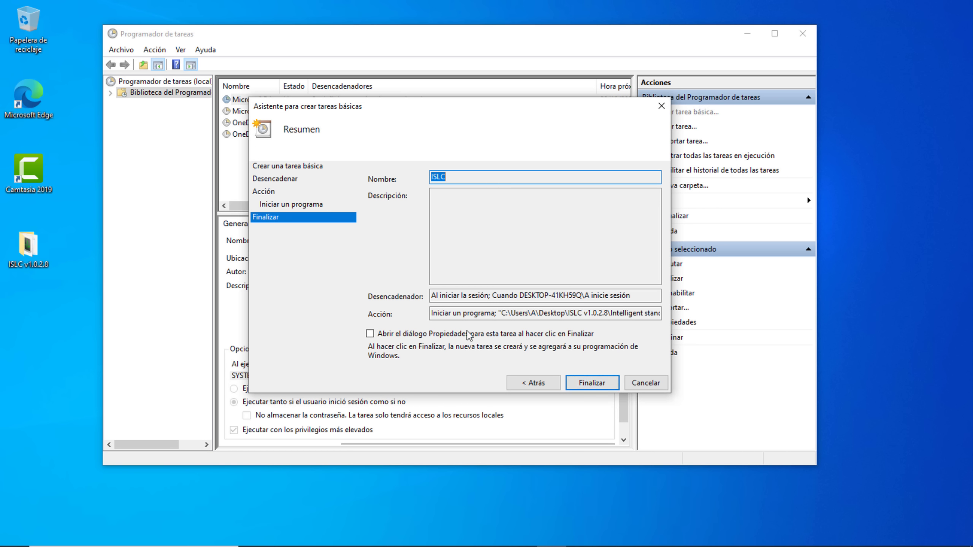
left_click(433, 336)
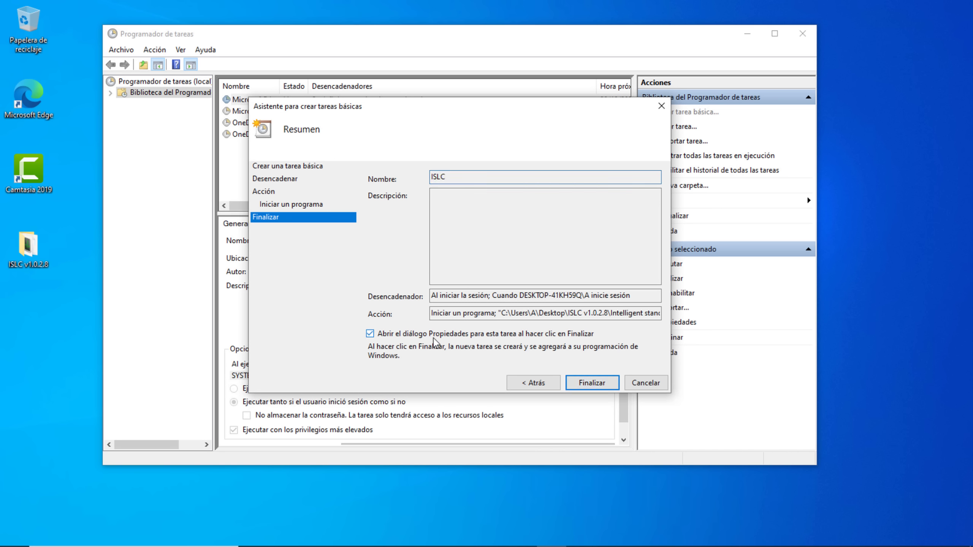
left_click(594, 383)
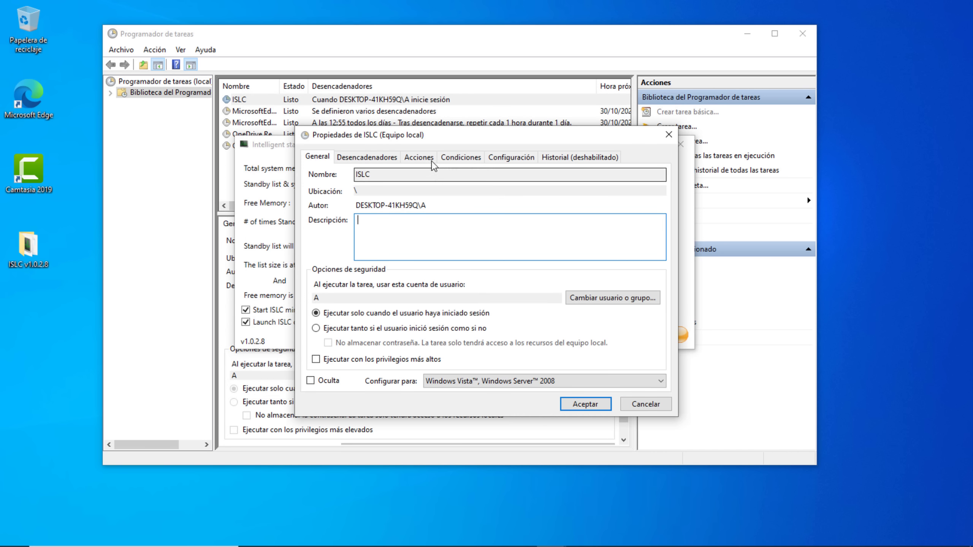
Step: Set the ISLC task to run with the highest privileges and to start only on AC power
left_click(350, 360)
left_click(468, 157)
left_click(351, 264)
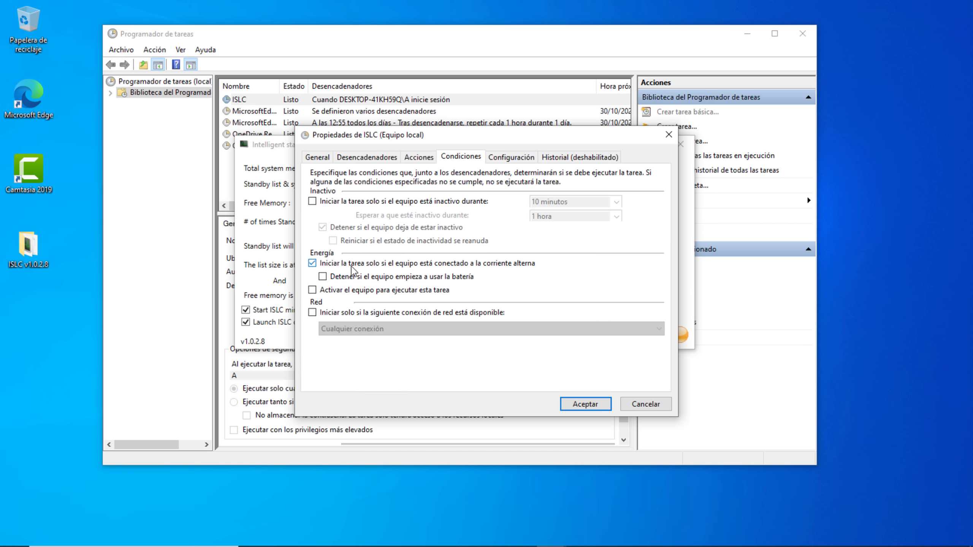
Step: Disable the ISLC task's forced stop on request and its 3-day run limit, and save the task properties
left_click(511, 158)
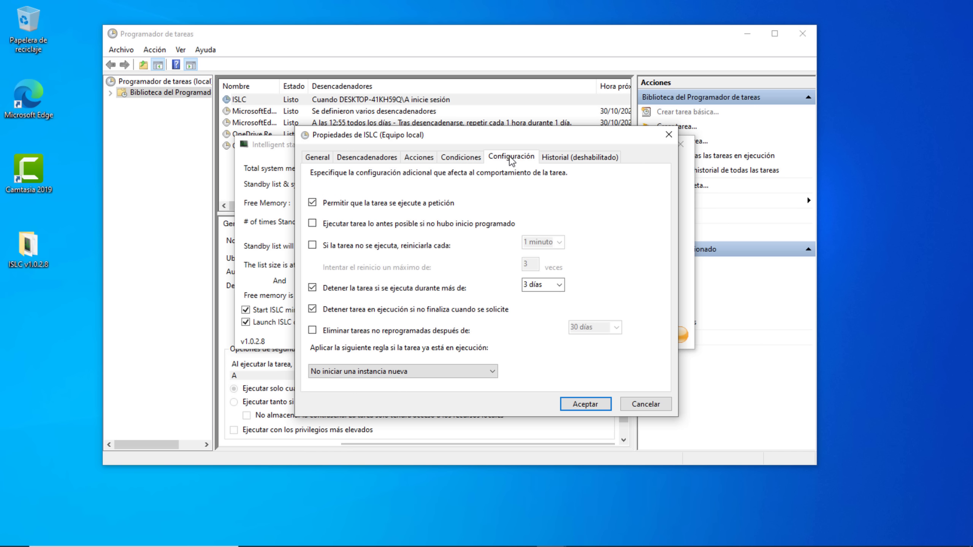
left_click(313, 310)
left_click(313, 288)
left_click(585, 406)
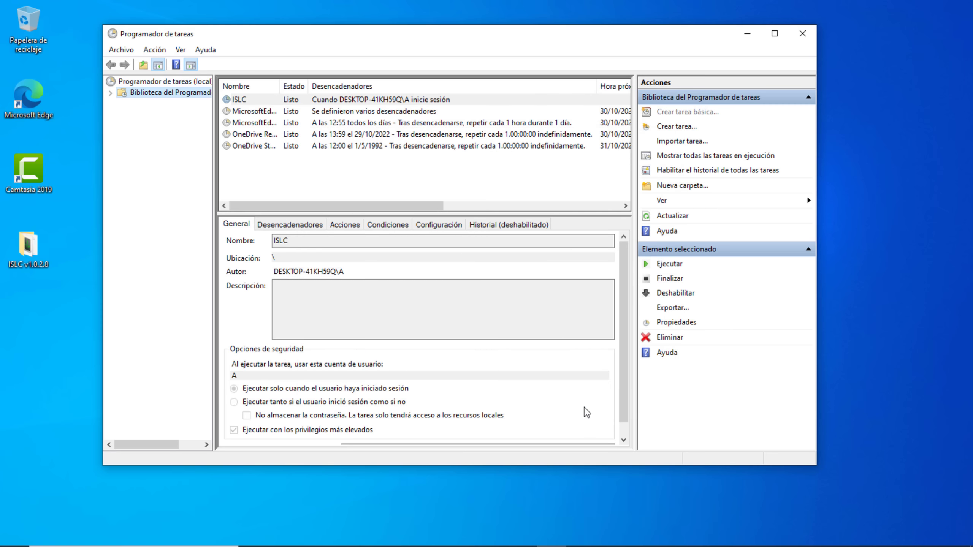
Step: Run the ISLC task from the task library and close Task Scheduler
left_click(311, 101)
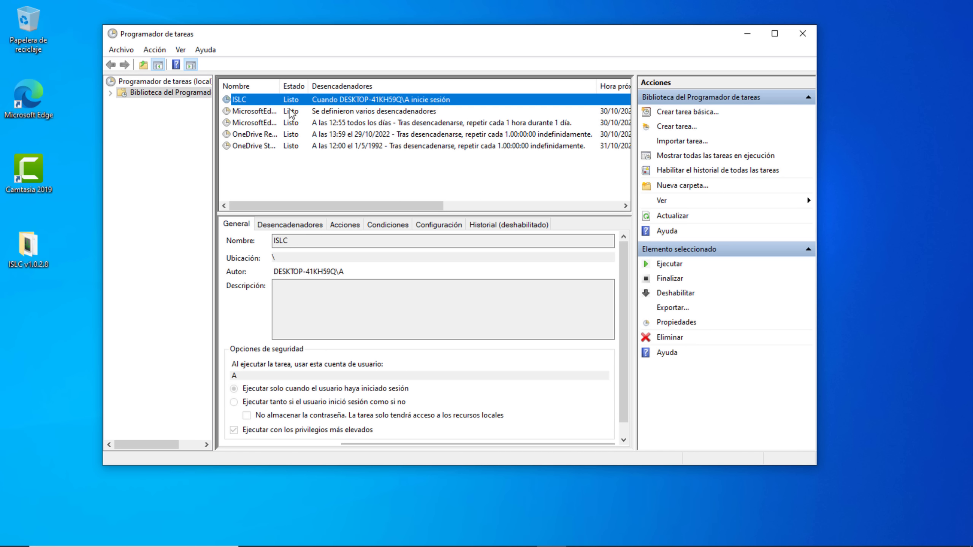
left_click(667, 266)
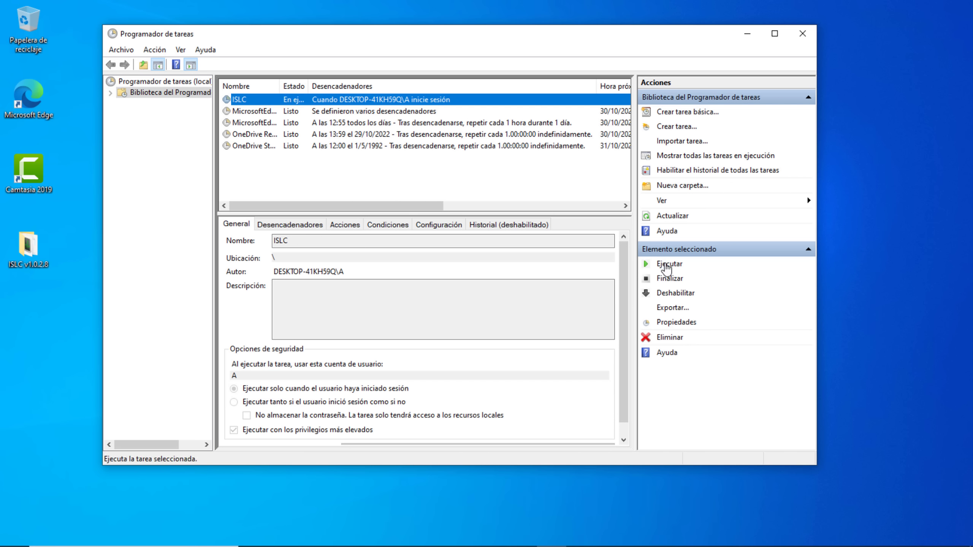
left_click(803, 33)
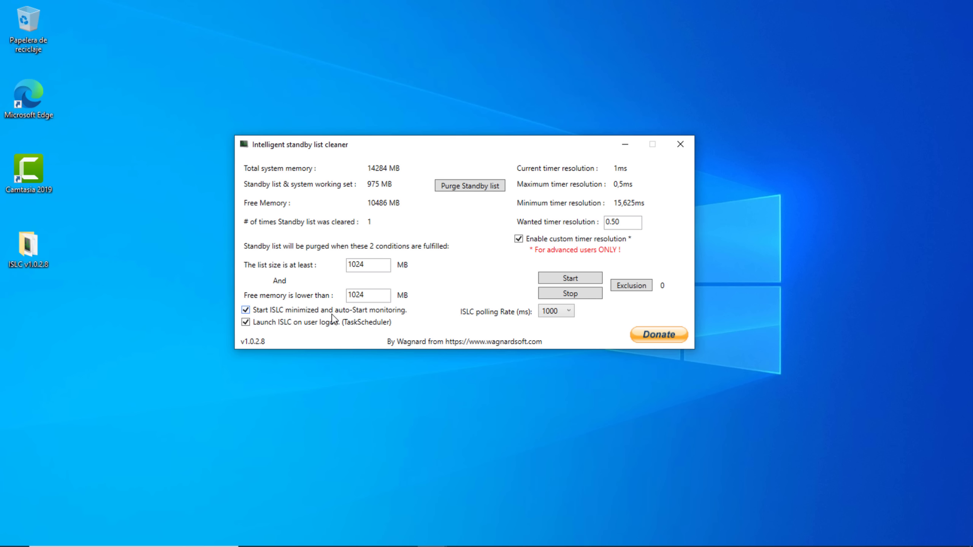
Step: Start monitoring with the 1024 MB thresholds and 0.50 timer resolution, and purge the standby list
left_click(592, 281)
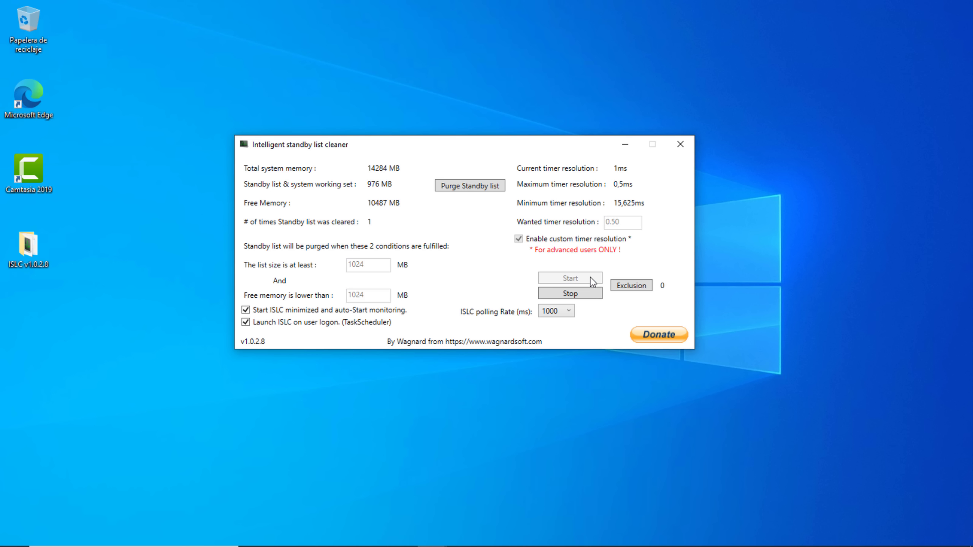
left_click(481, 189)
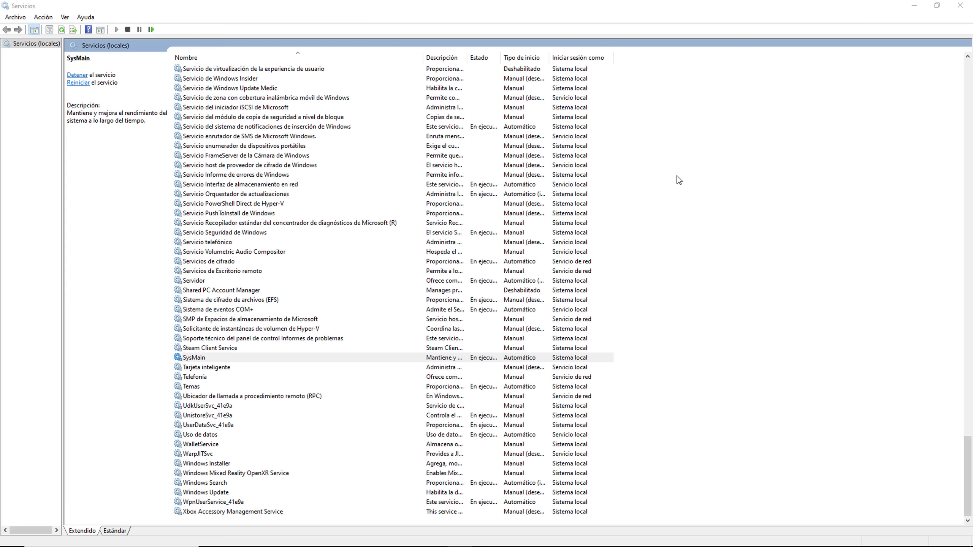
Step: Locate and select the SysMain service in the list of local Windows services
left_click(675, 181)
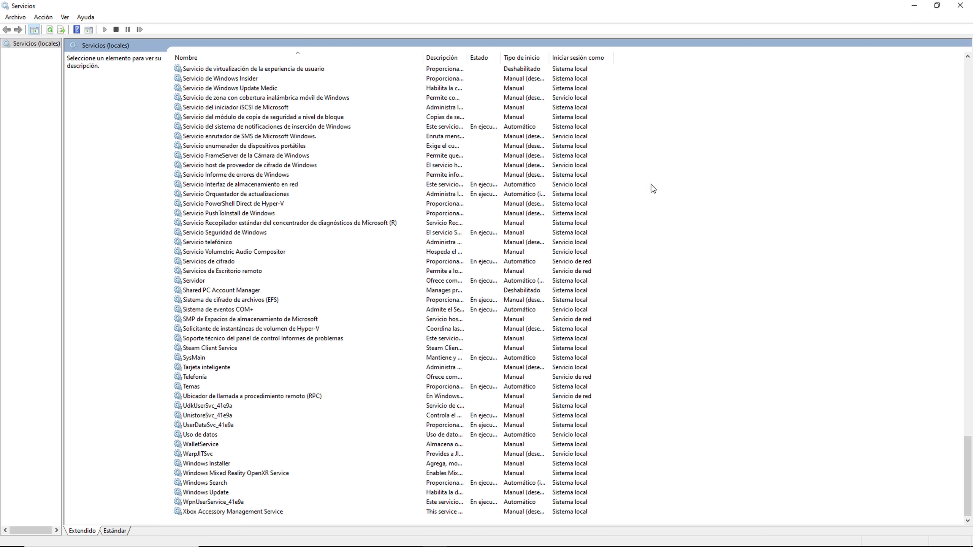
left_click(202, 359)
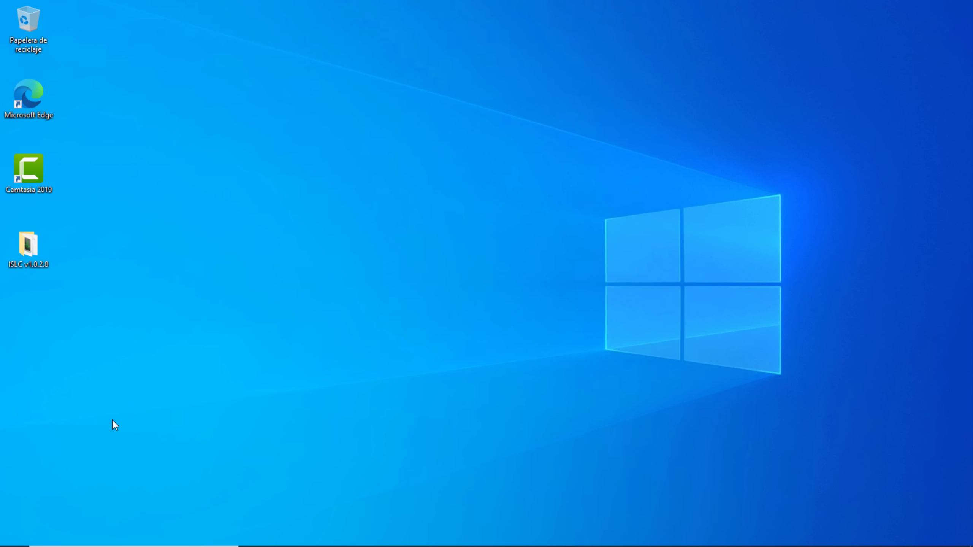
Step: Open the Windows Services console and select the SysMain service
key("super")
type("SERV")
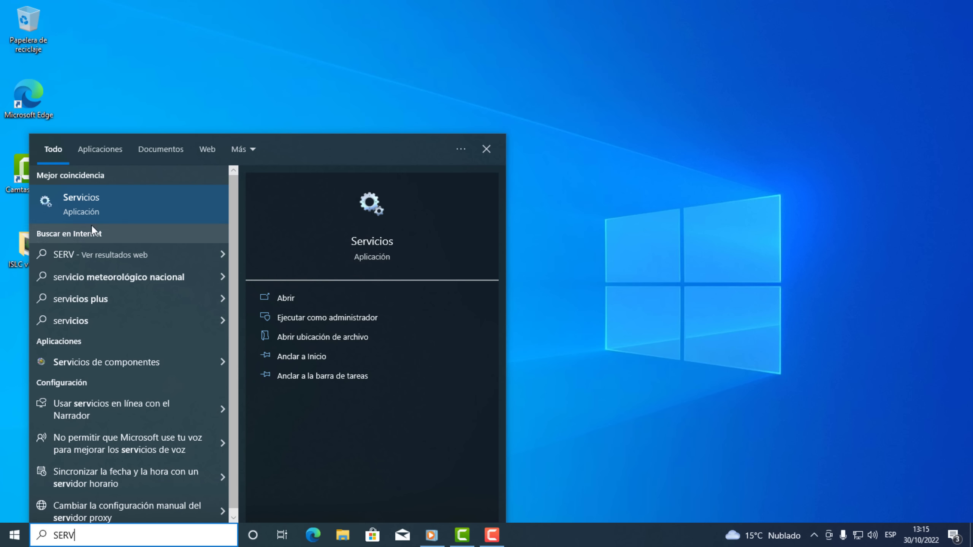
left_click(90, 191)
left_click_drag(967, 101, 967, 473)
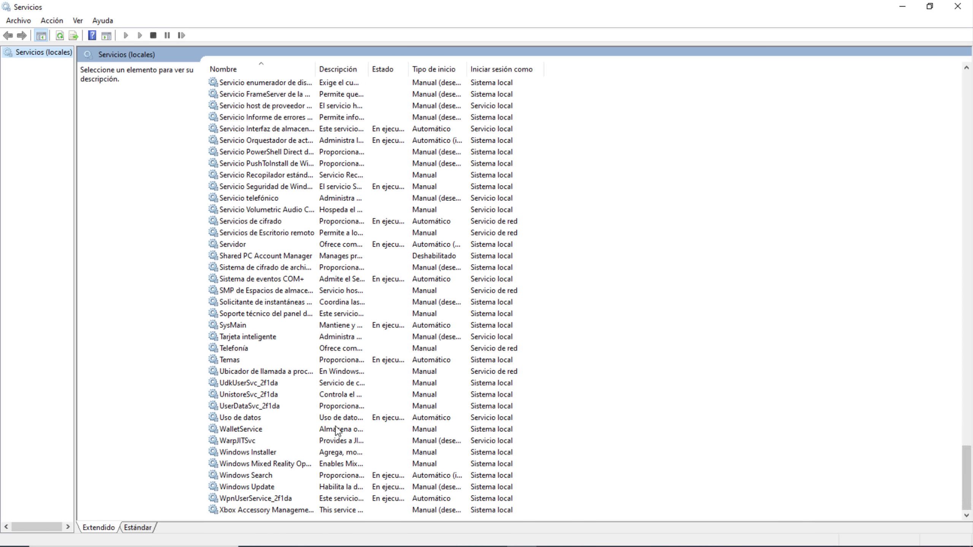
left_click(231, 325)
Step: Set SysMain's startup type to Deshabilitado, stop the service and save its properties
right_click(232, 325)
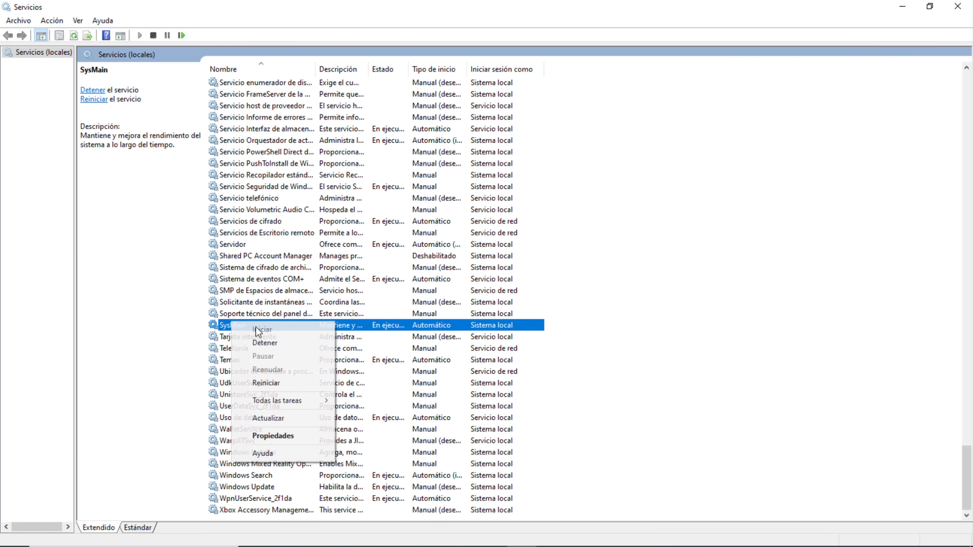
left_click(301, 439)
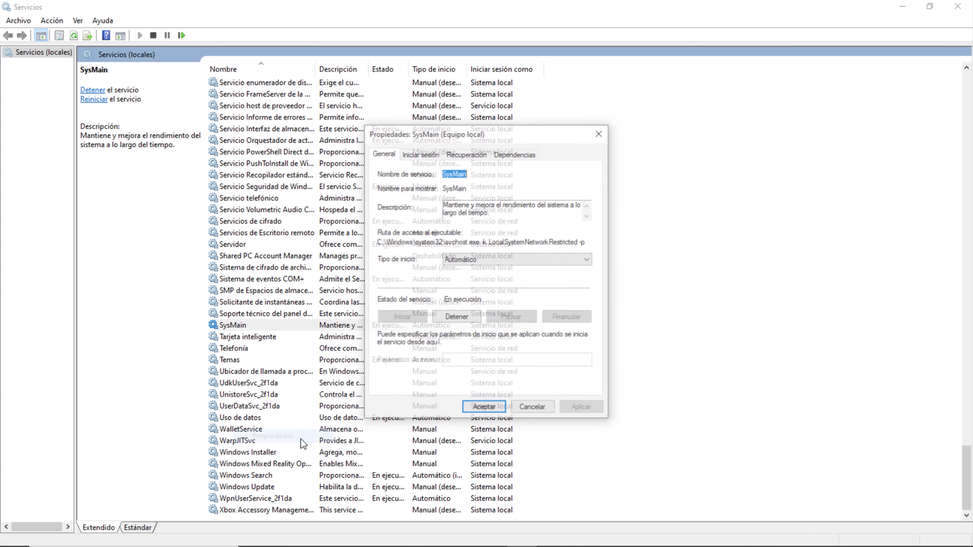
left_click(480, 263)
left_click(466, 313)
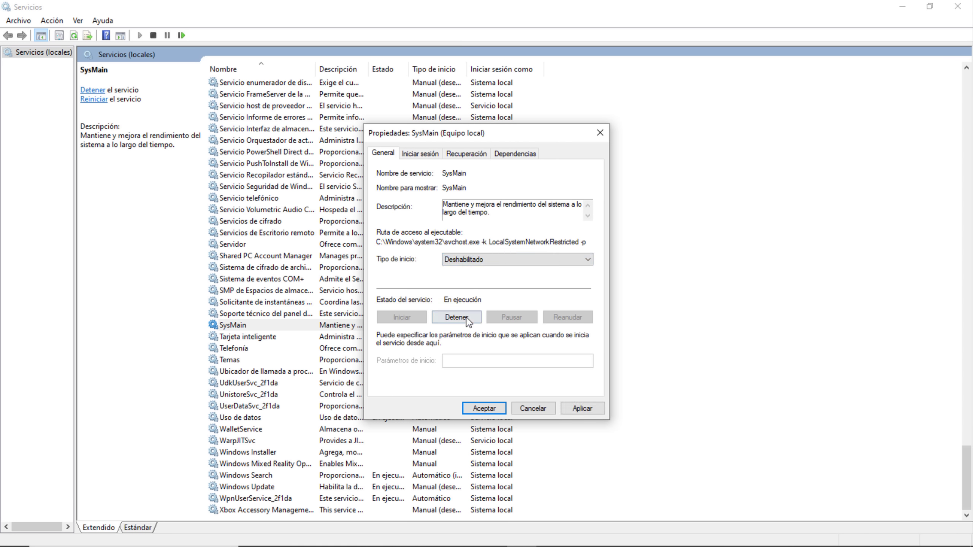
left_click(467, 320)
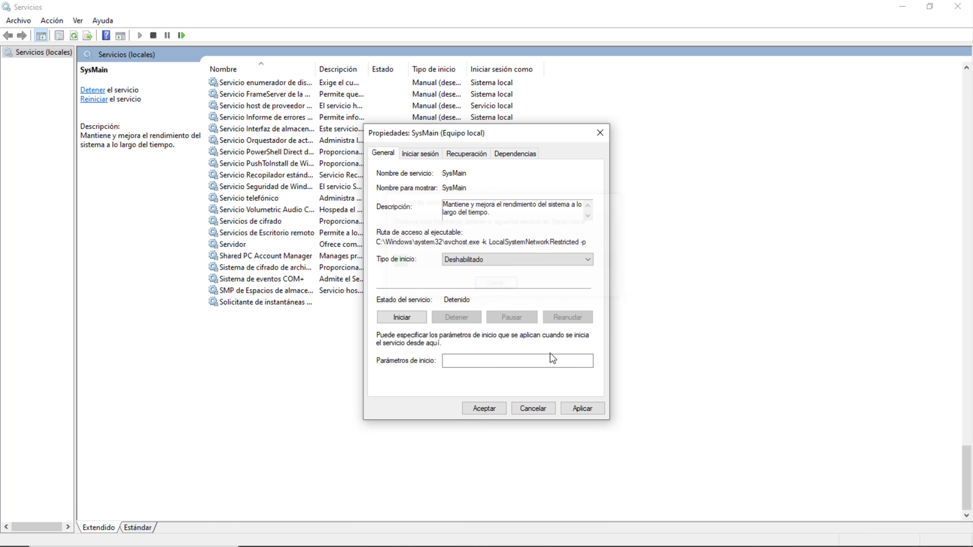
left_click(582, 413)
left_click(483, 409)
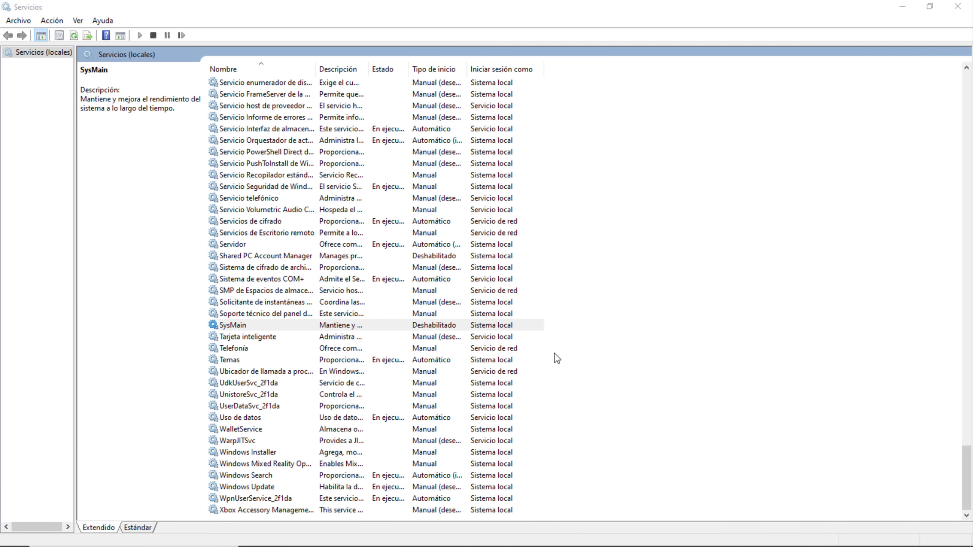
Step: With the services sorted by startup type, stop Cola de impresión and set its startup type to Deshabilitado
left_click_drag(970, 482, 972, 86)
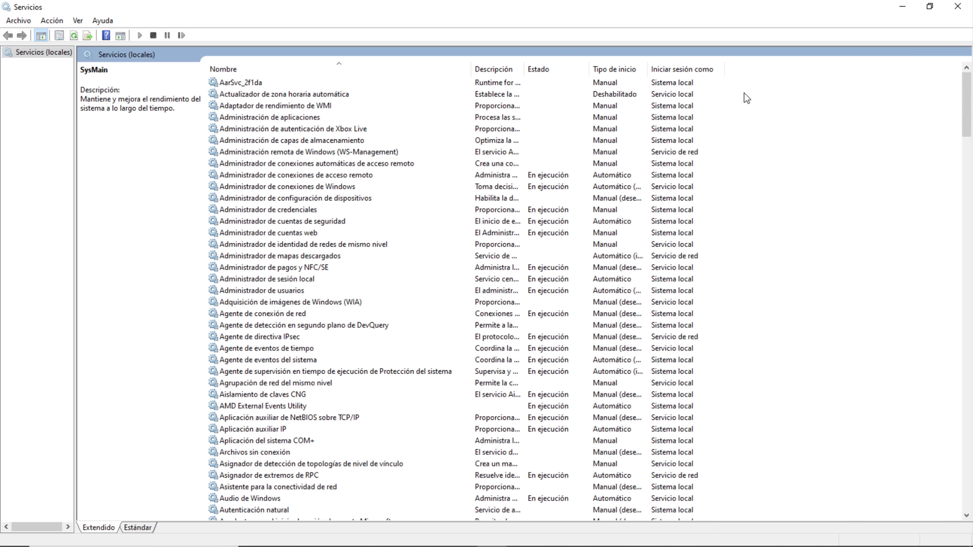
left_click(621, 72)
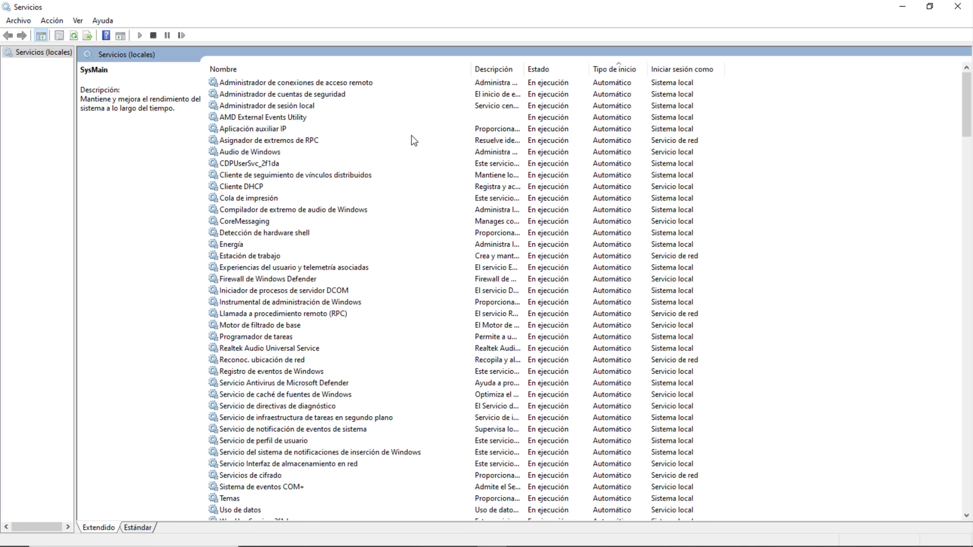
left_click(273, 206)
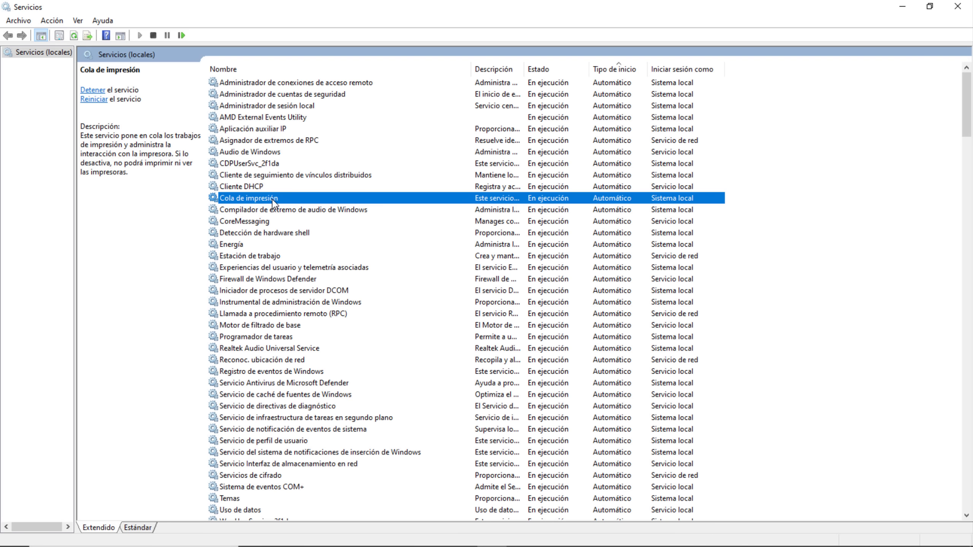
right_click(273, 203)
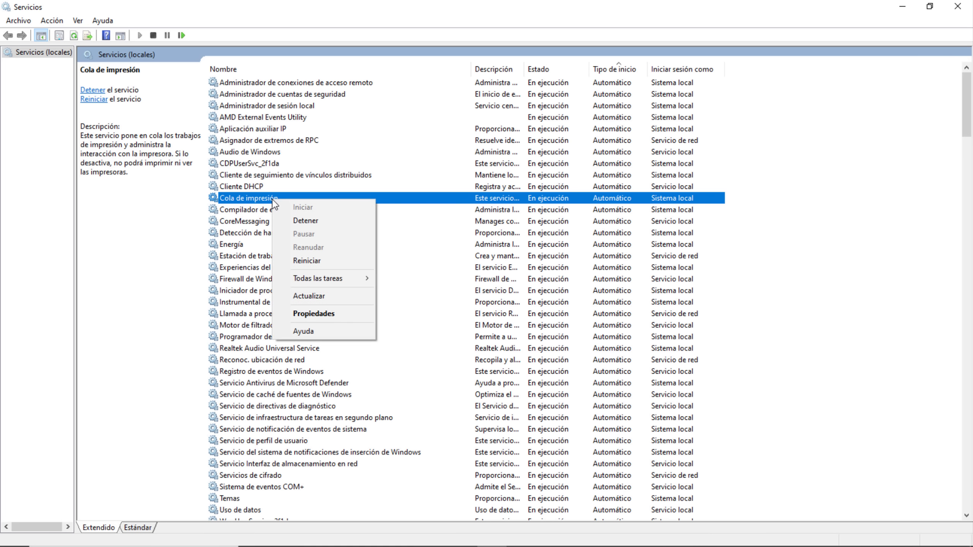
left_click(348, 318)
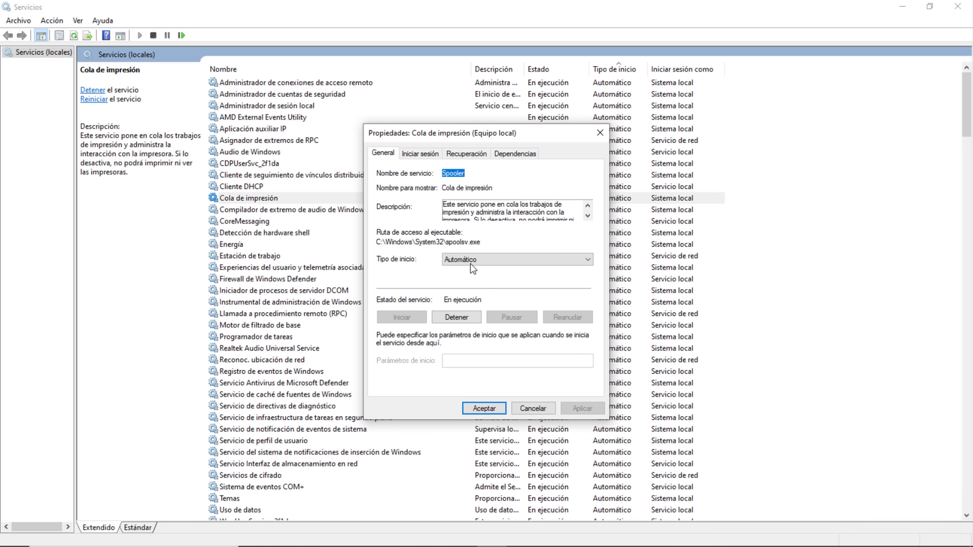
left_click(473, 263)
left_click(475, 297)
left_click(474, 323)
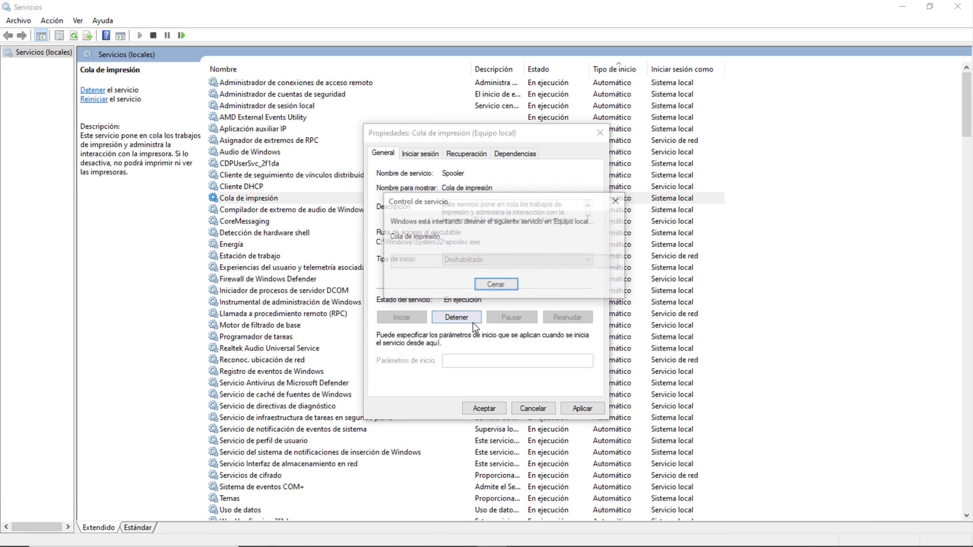
left_click(595, 410)
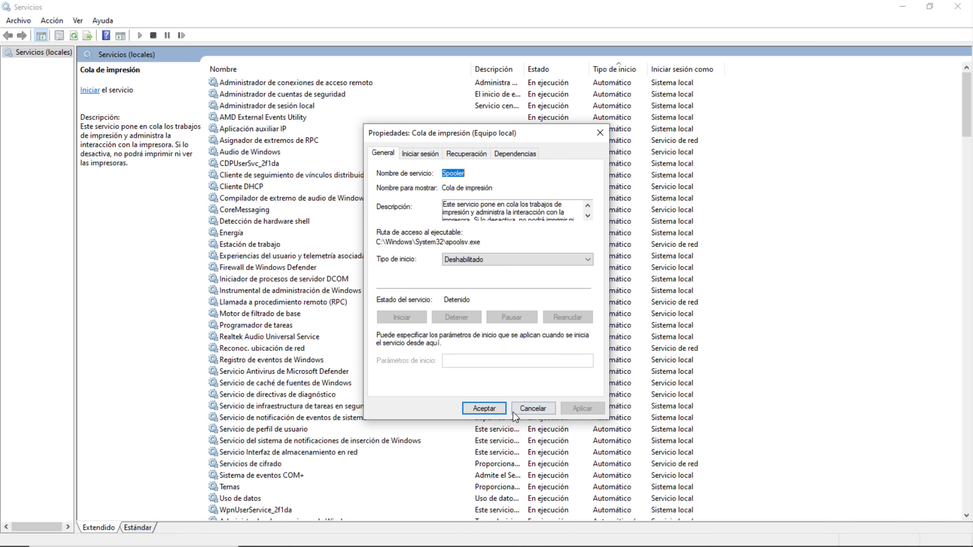
left_click(486, 408)
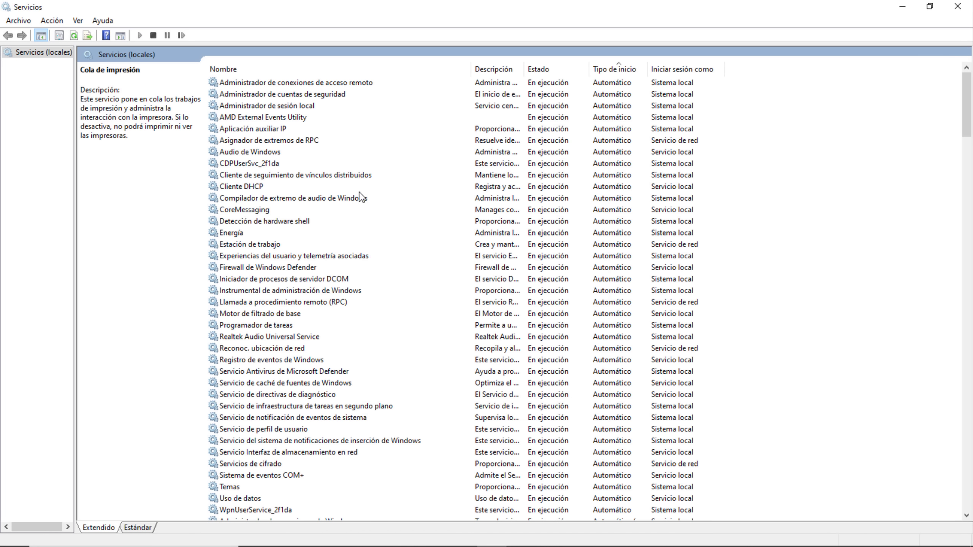
Step: Set the startup type of Servicio de Panel de escritura a mano y teclado táctil to Deshabilitado and save its properties
scroll(361, 196, "down", 2)
scroll(361, 196, "up", 2)
scroll(361, 196, "down", 1)
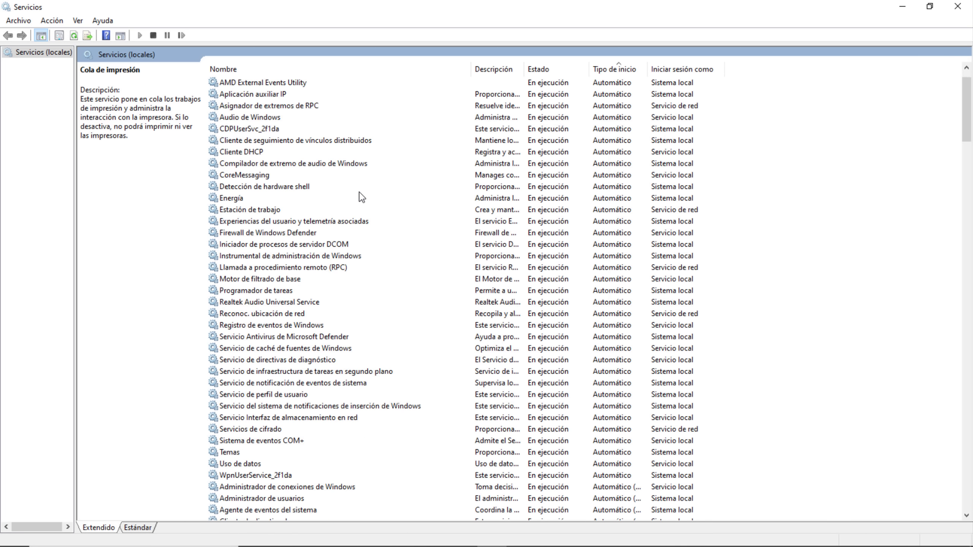
scroll(361, 196, "up", 1)
scroll(360, 192, "down", 20)
left_click(360, 248)
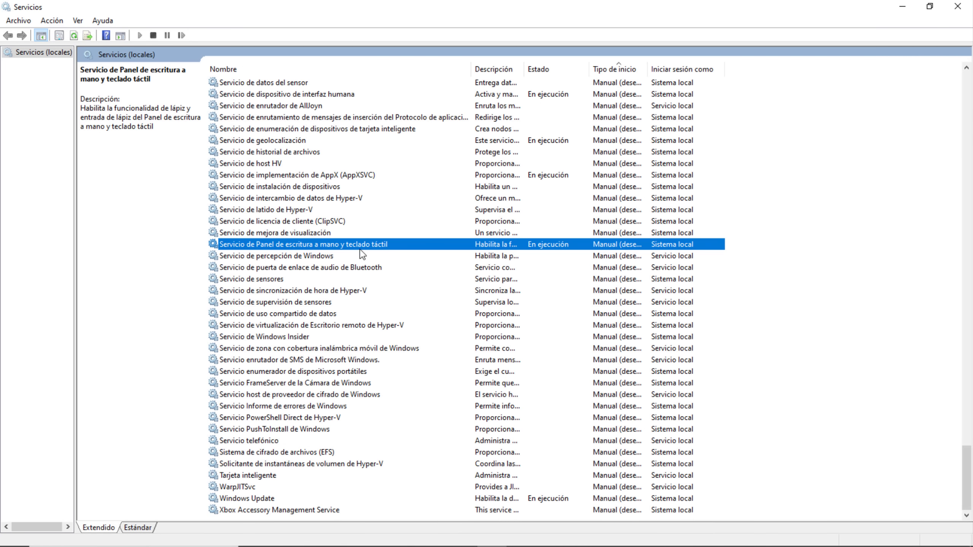
right_click(306, 245)
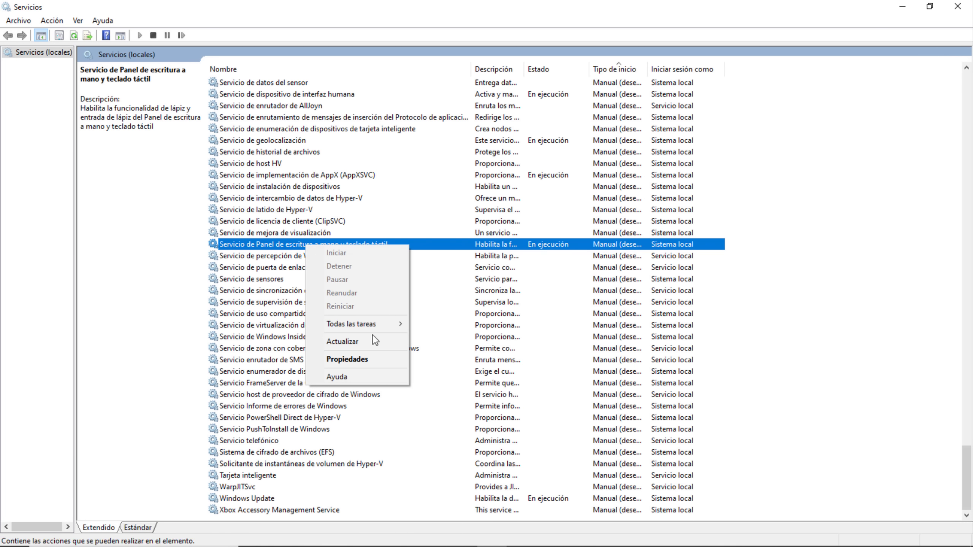
left_click(370, 364)
left_click(479, 259)
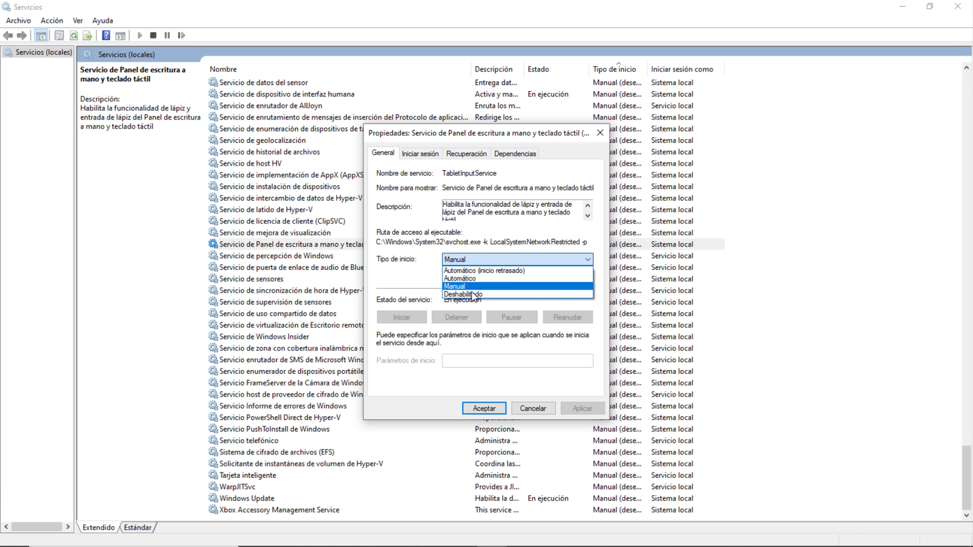
left_click(473, 293)
left_click(570, 410)
left_click(484, 409)
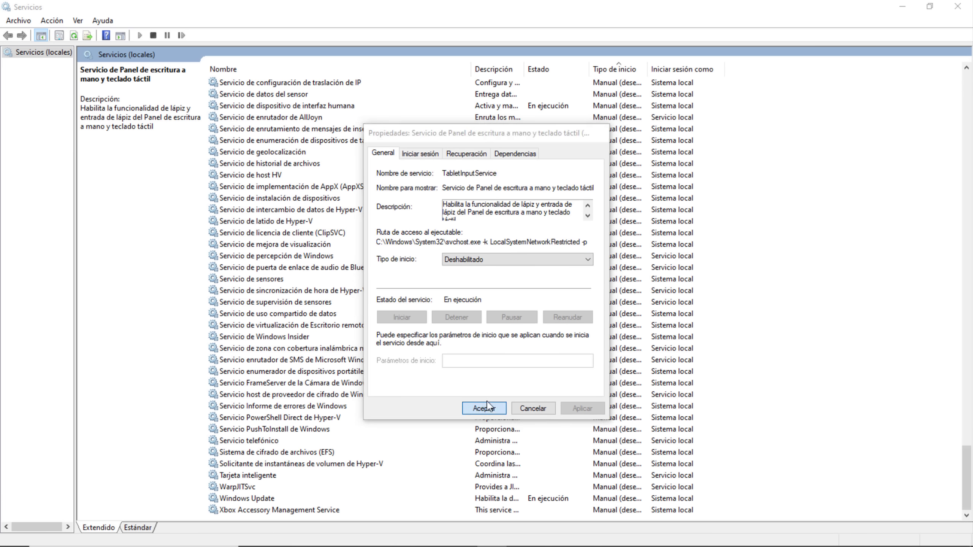
Step: Select the Windows Search service and look at the taskbar search feature it supports
left_click(276, 222)
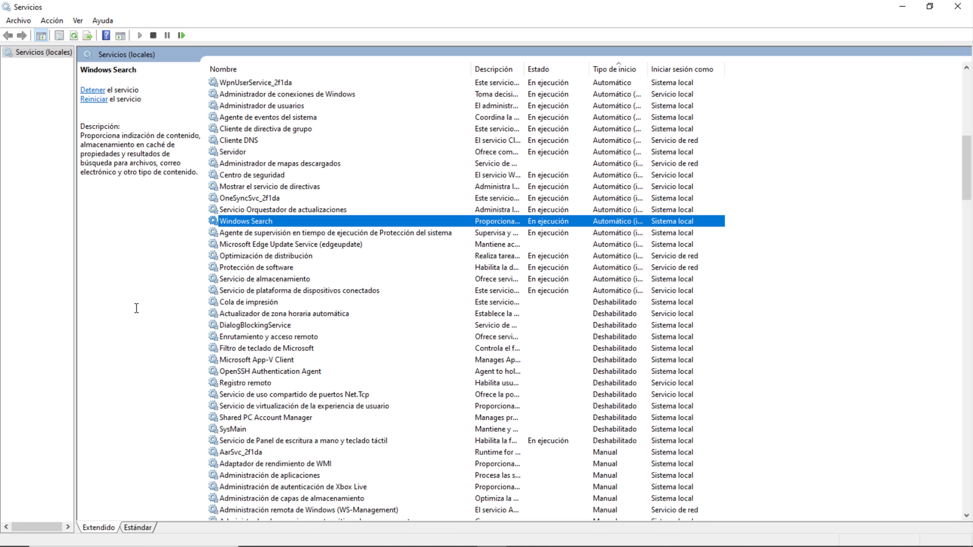
left_click(14, 536)
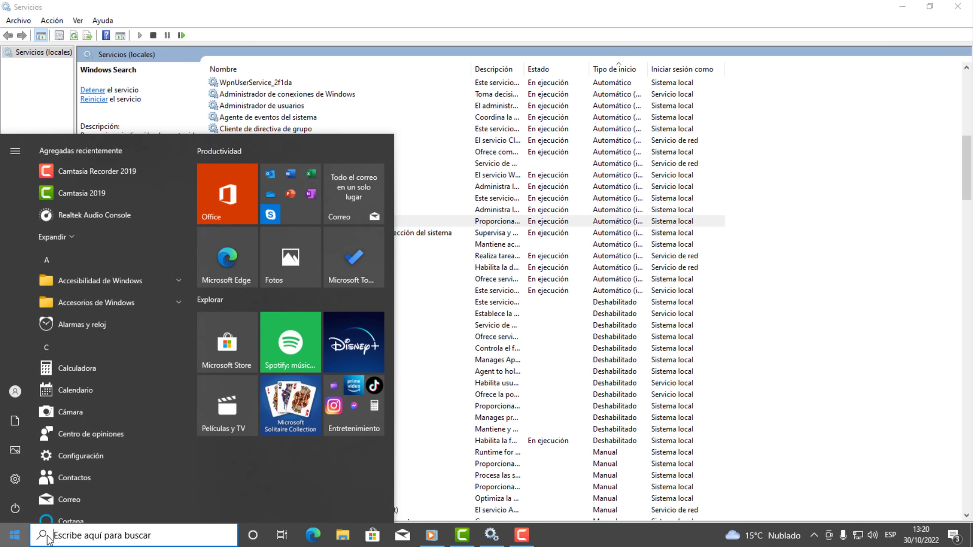
left_click(89, 533)
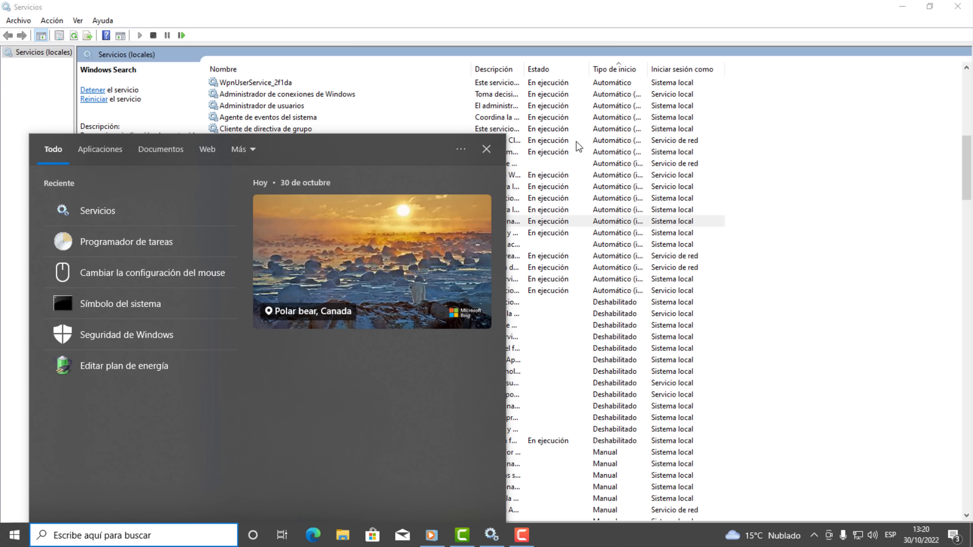
left_click(558, 232)
Step: Stop the Windows Search service and set its startup type to Deshabilitado
right_click(251, 221)
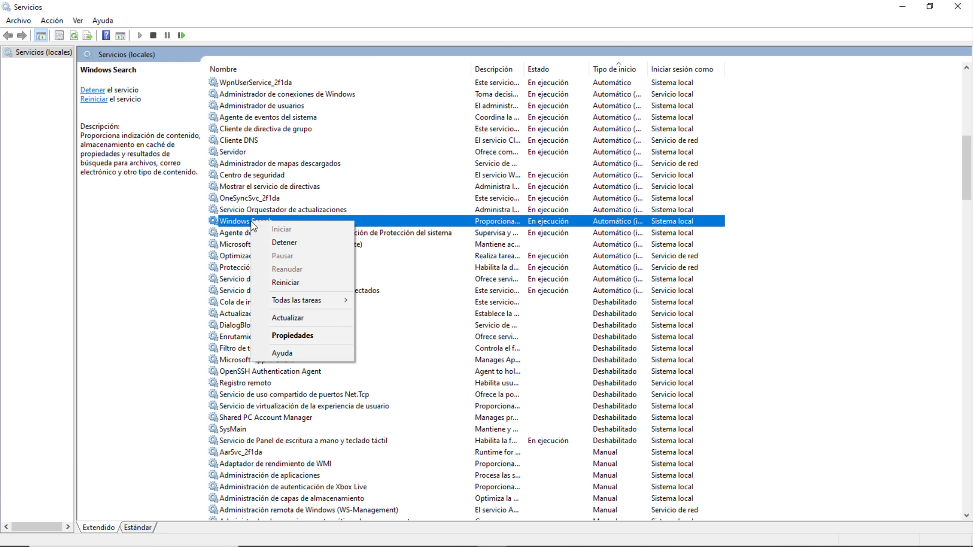
left_click(320, 335)
left_click(462, 319)
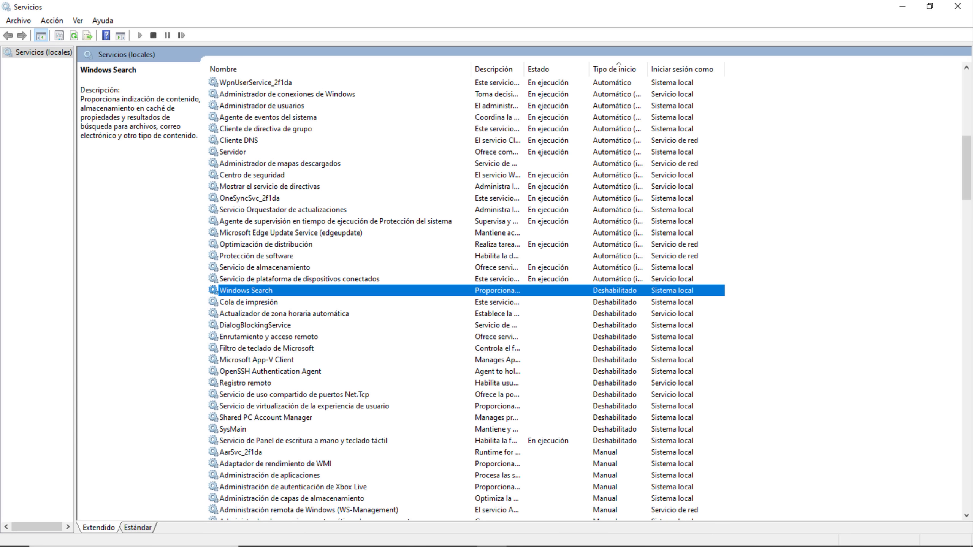
Step: Search Windows for EDGE to test searching with the Windows Search service disabled
left_click(14, 535)
type("EDGE")
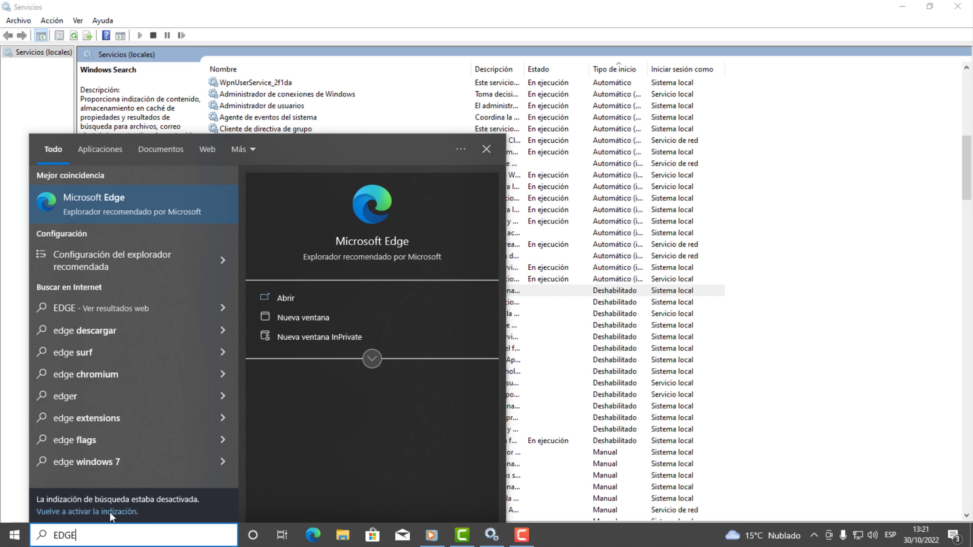
Step: Set the startup type of Xbox Accessory Management Service, the three Xbox Live services and Control parental to Deshabilitado
left_click(306, 285)
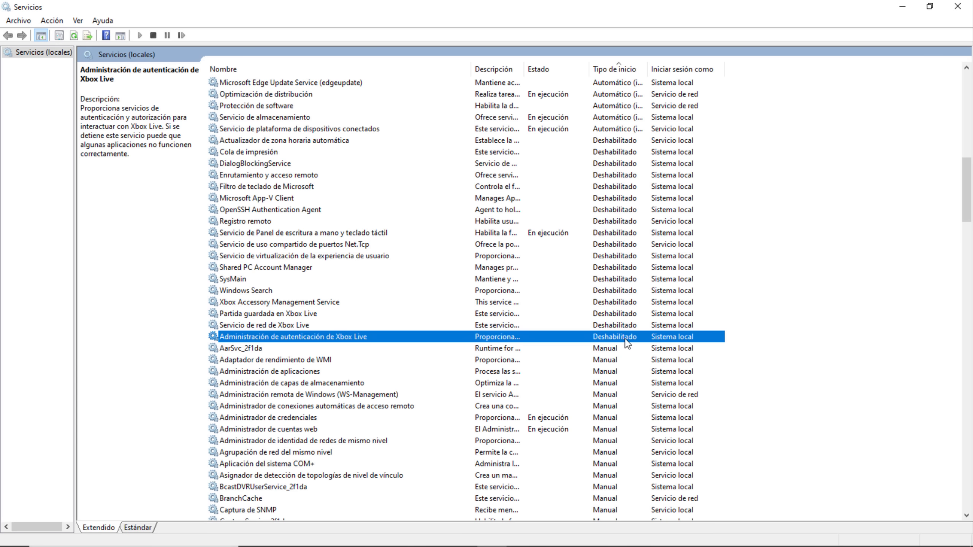
left_click(257, 314)
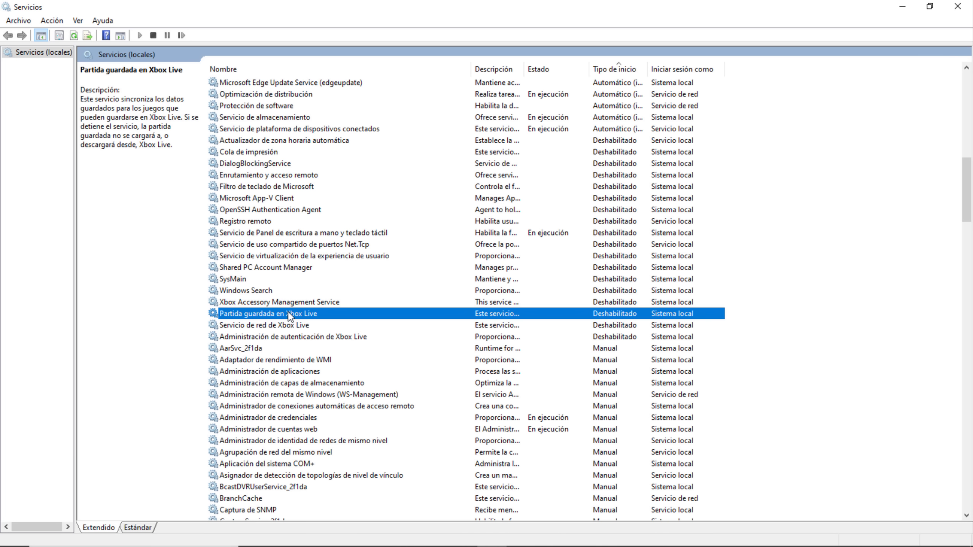
left_click(260, 326)
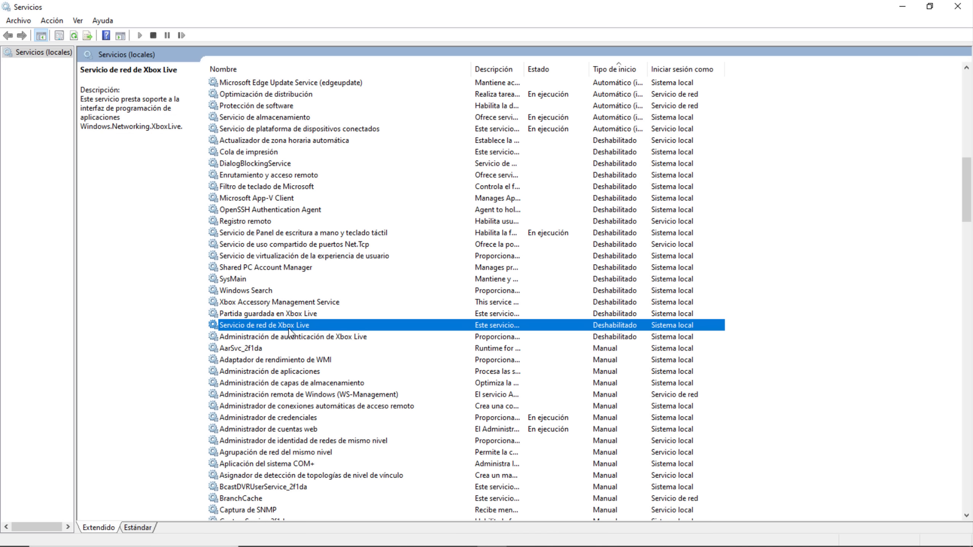
left_click(225, 305)
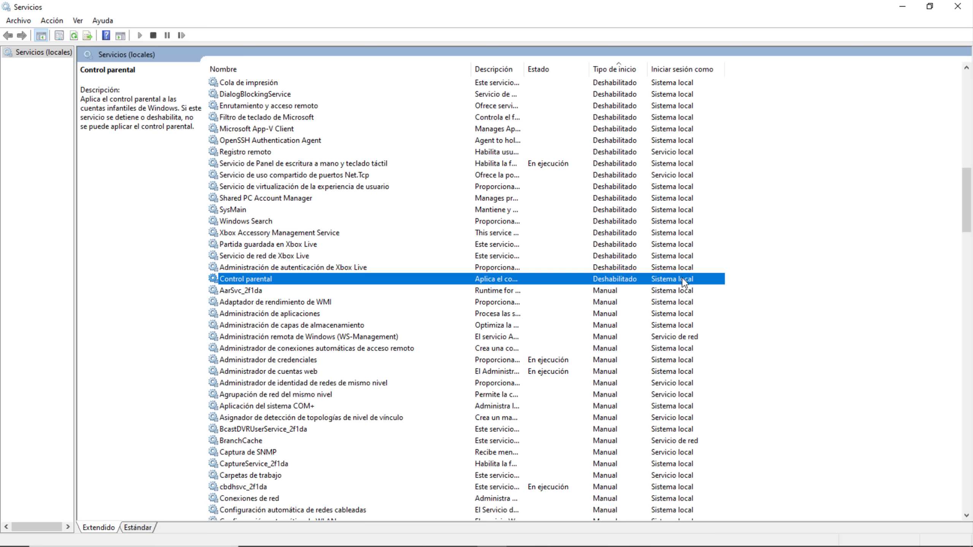
Step: Stop the Experiencias del usuario y telemetría asociadas service and set its startup type to Deshabilitado
left_click_drag(972, 214, 969, 119)
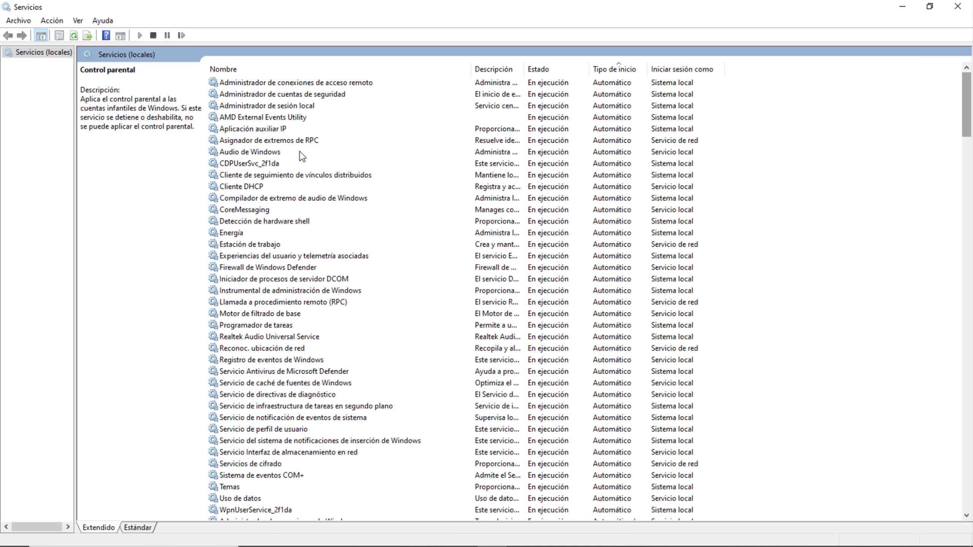
left_click(251, 133)
key("e")
left_click(323, 256)
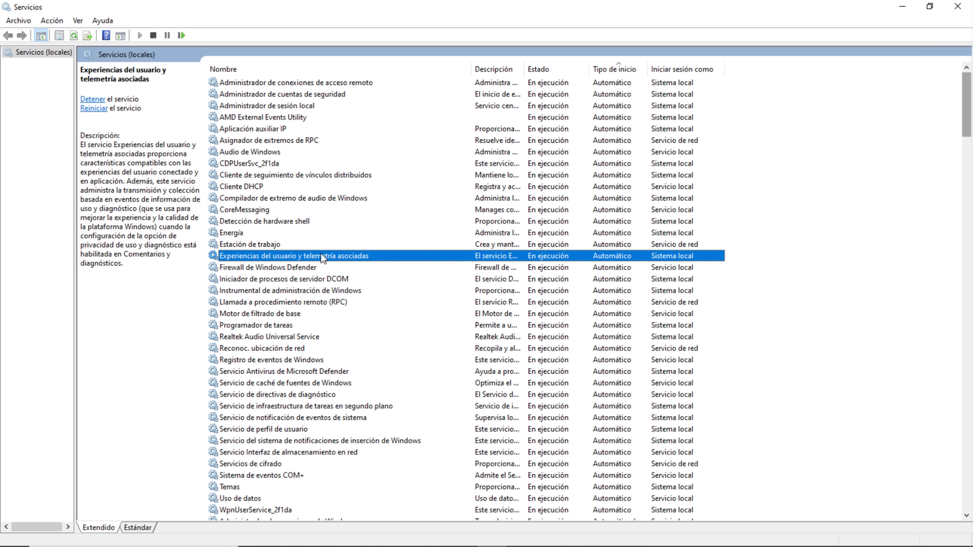
right_click(328, 264)
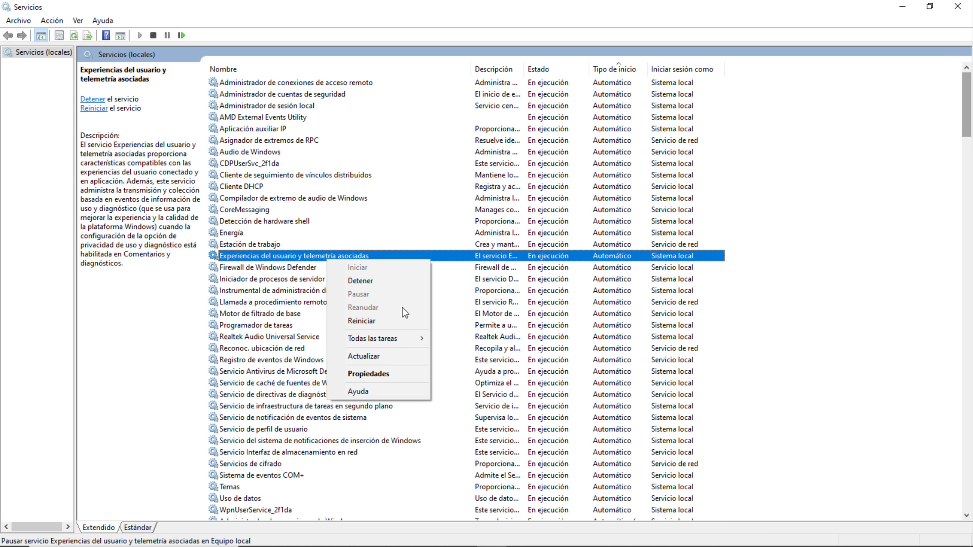
left_click(400, 374)
left_click(479, 321)
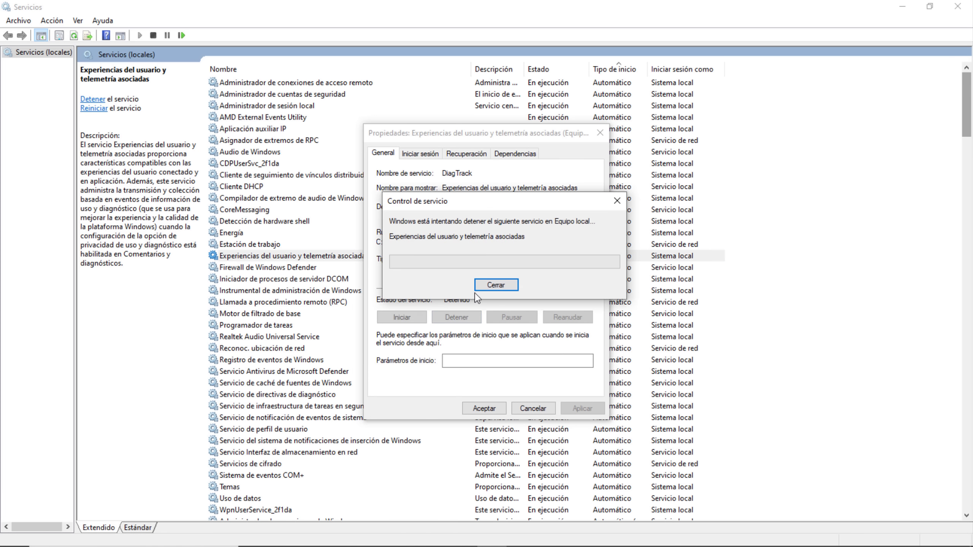
left_click(526, 263)
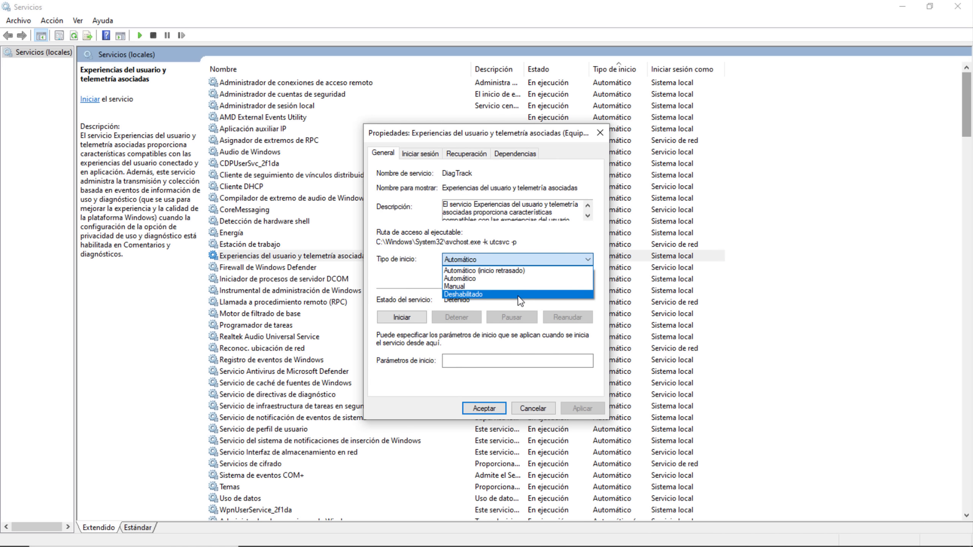
left_click(521, 301)
left_click(582, 409)
left_click(484, 409)
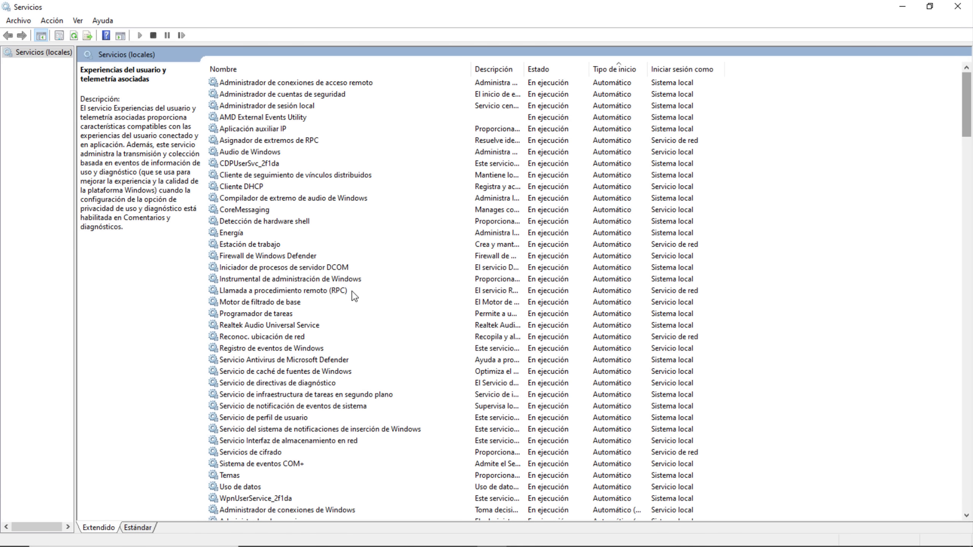
Step: Set the startup type of the Extensiones y notificaciones de impresora service to Deshabilitado
scroll(421, 268, "down", 20)
right_click(347, 267)
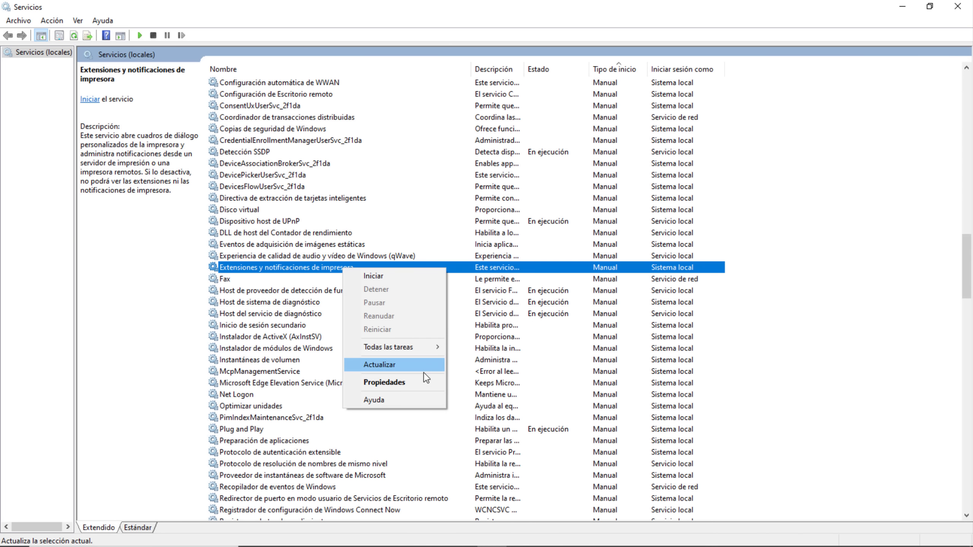
left_click(427, 381)
left_click(475, 260)
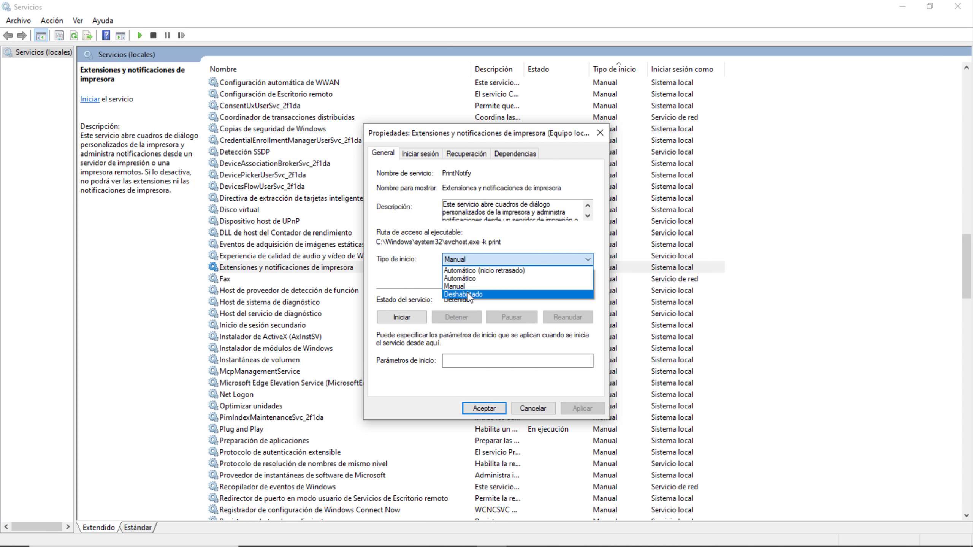
left_click(484, 302)
left_click(580, 409)
left_click(484, 409)
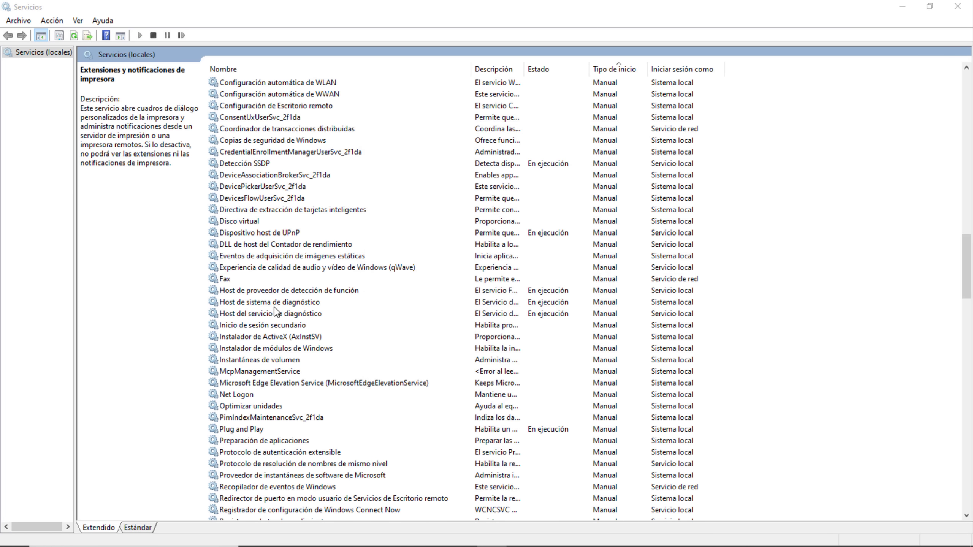
Step: Set the startup type of the Fax service to Deshabilitado
left_click(230, 280)
right_click(228, 283)
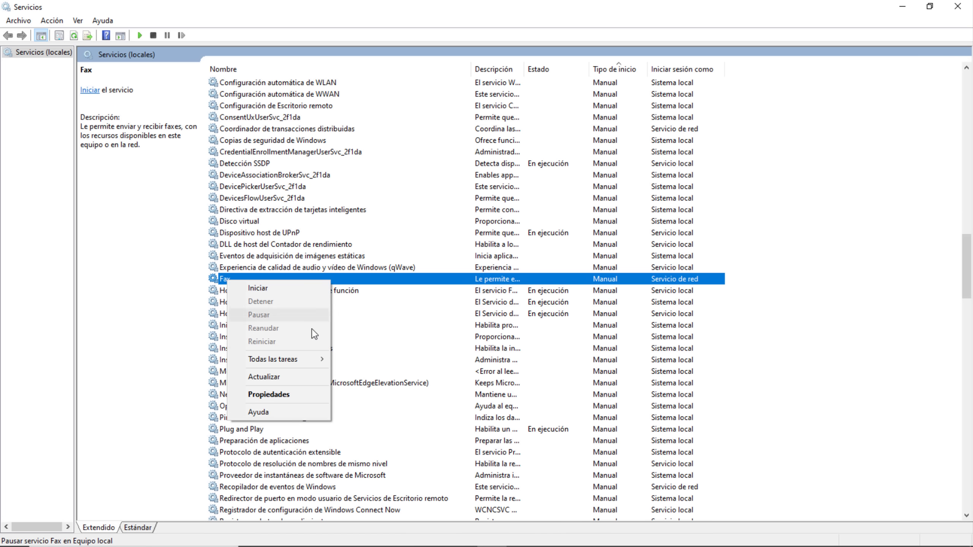
left_click(306, 391)
left_click(491, 263)
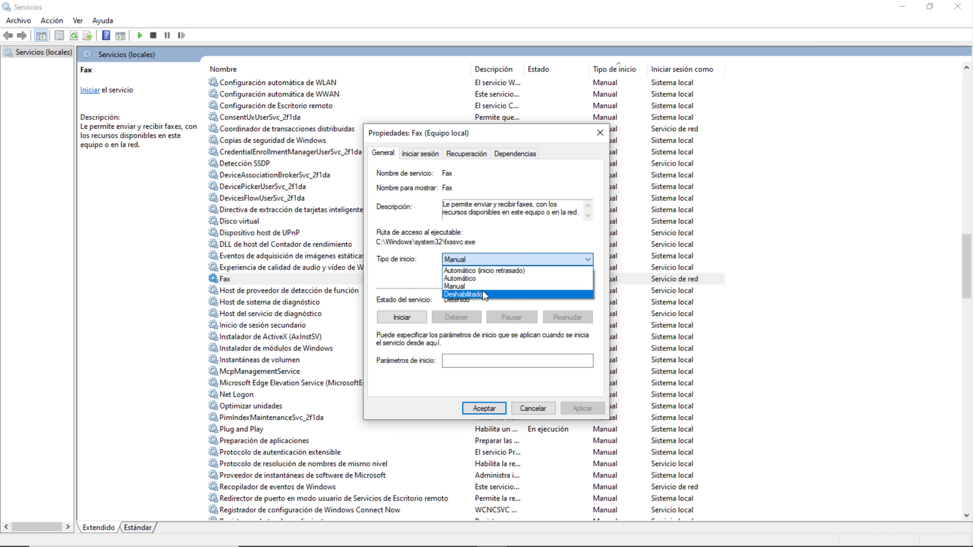
left_click(471, 292)
left_click(581, 408)
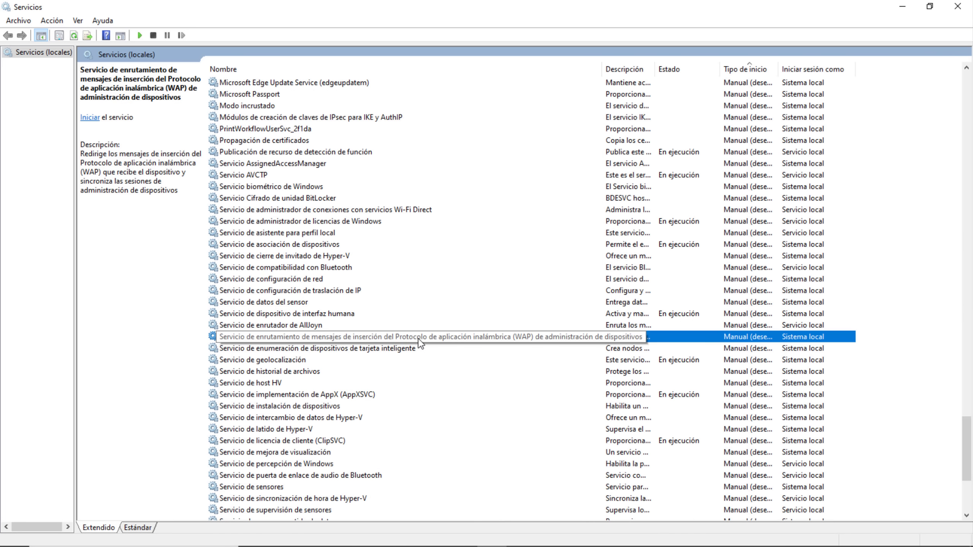
Step: Set the startup type of the WAP push message routing service (dmwappushservice) to Deshabilitado
right_click(418, 338)
left_click(496, 454)
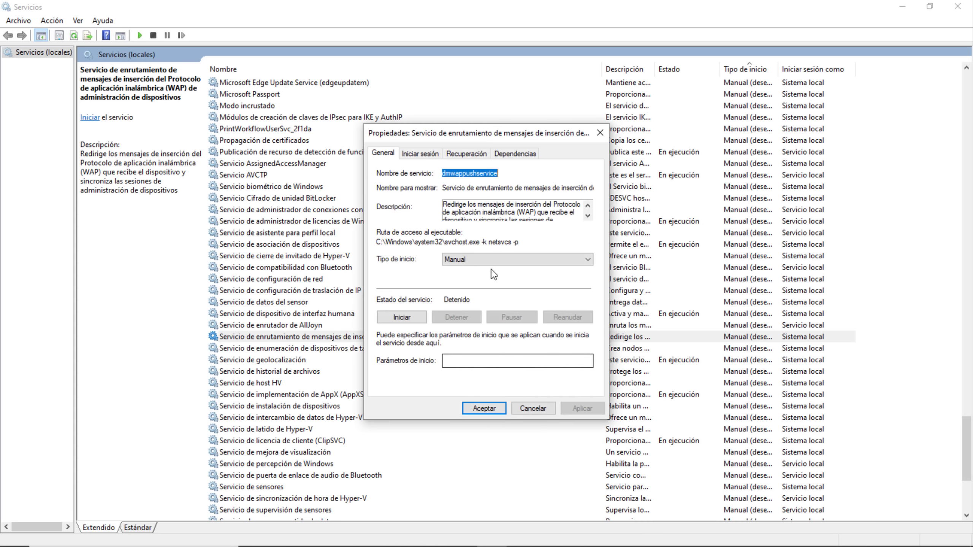
left_click(498, 260)
left_click(472, 297)
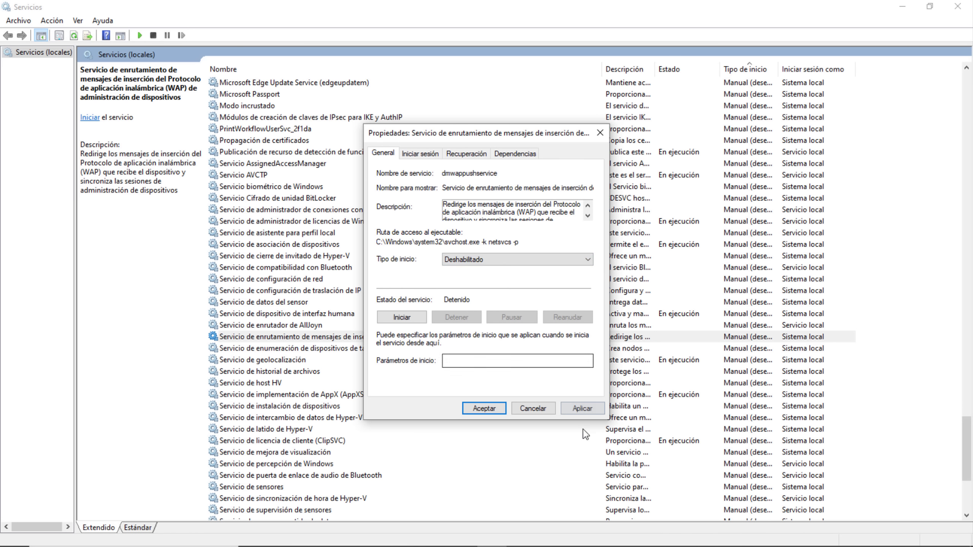
left_click(582, 408)
left_click(495, 409)
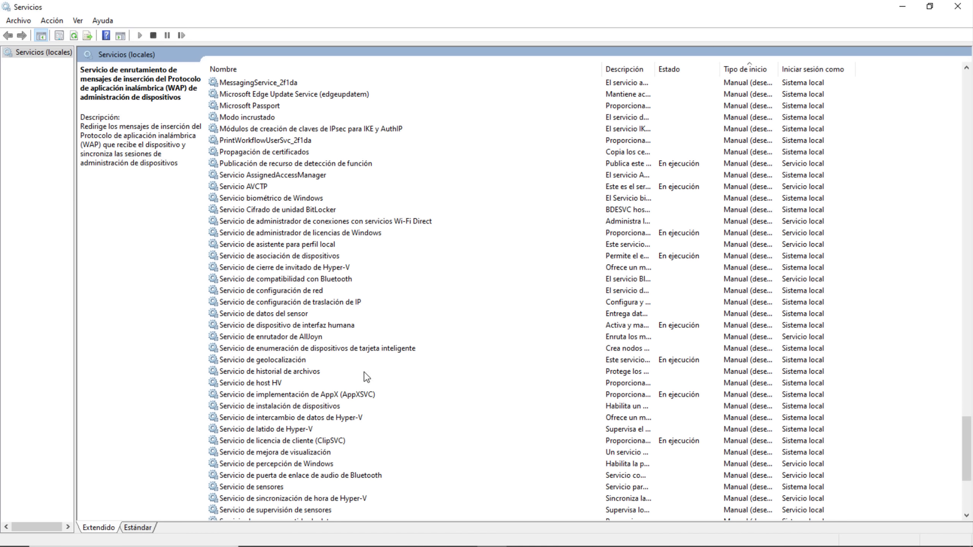
Step: Stop the Servicio de geolocalización and set its startup type to Deshabilitado
left_click(306, 362)
right_click(307, 363)
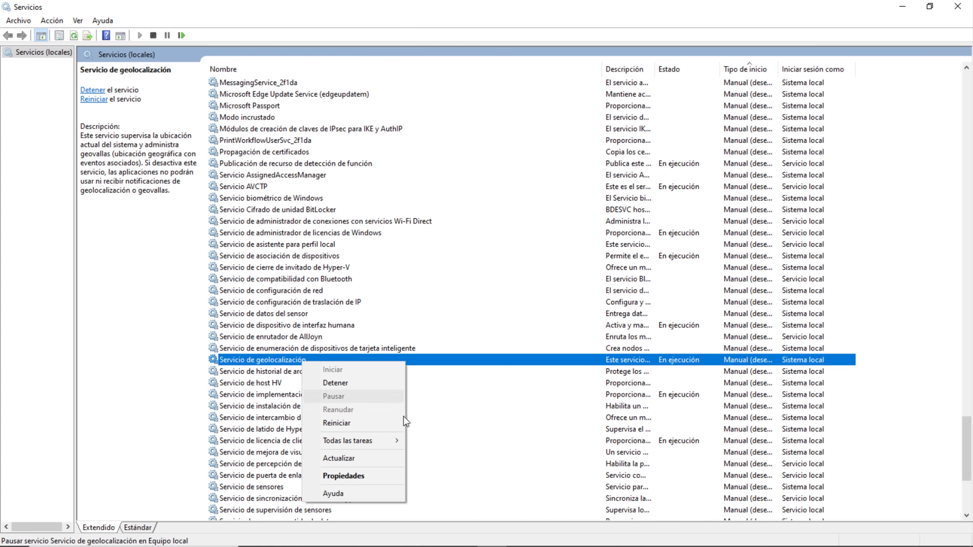
left_click(393, 478)
left_click(455, 319)
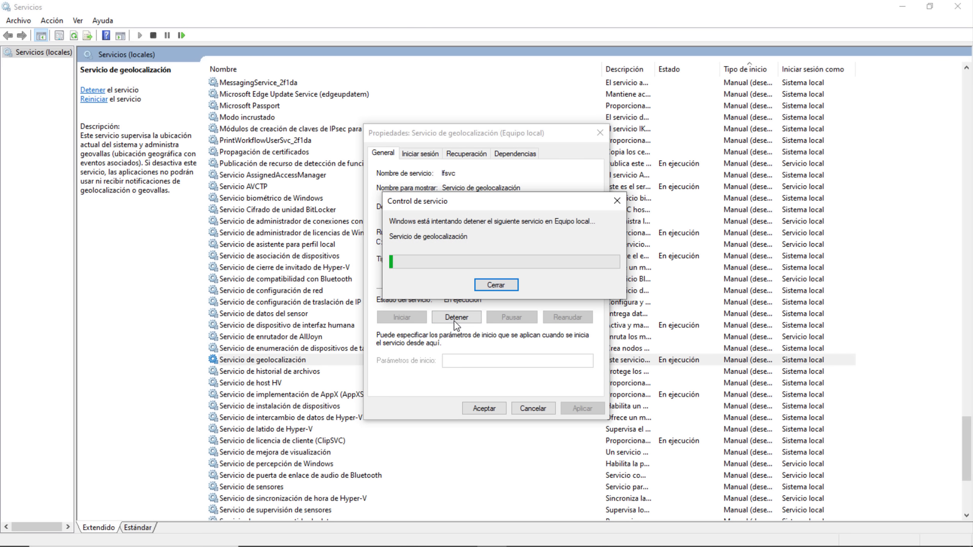
left_click(534, 259)
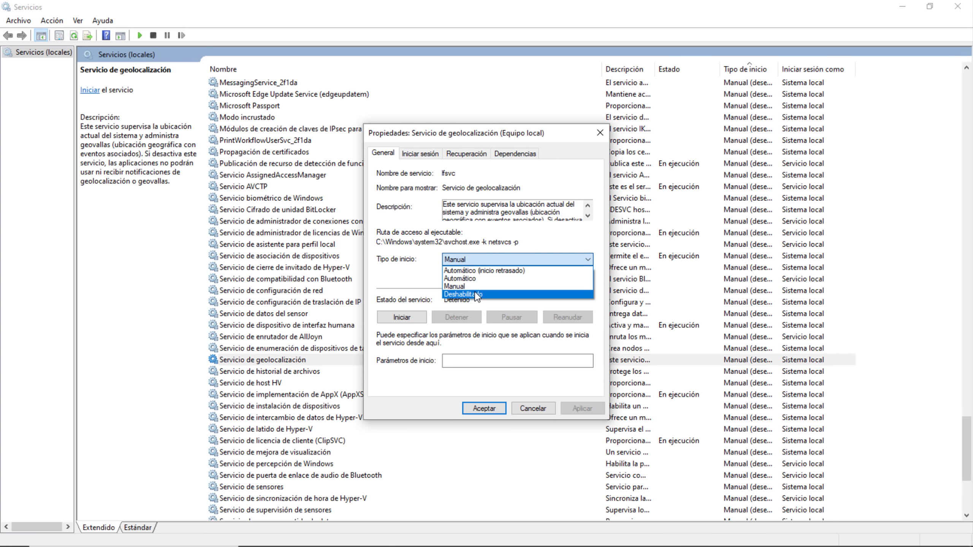
left_click(477, 295)
left_click(580, 409)
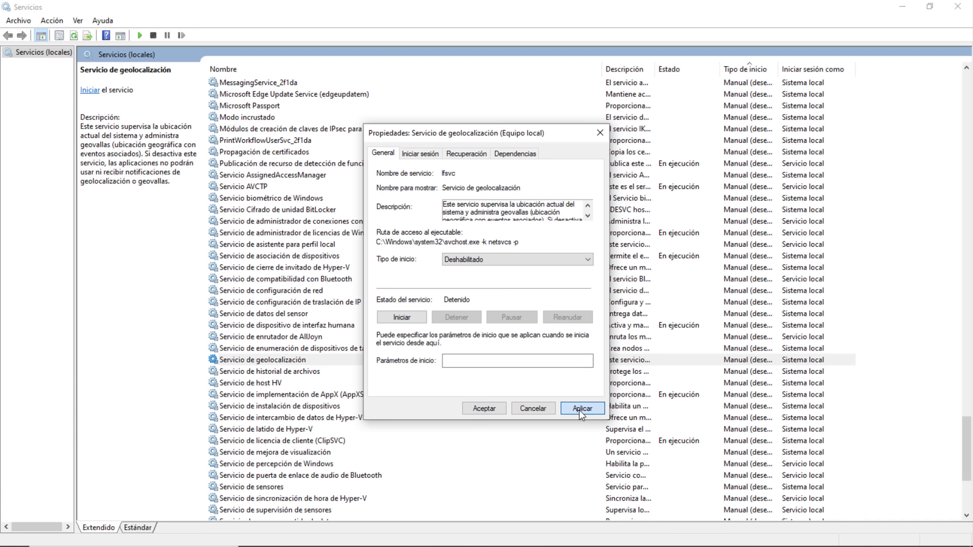
left_click(478, 409)
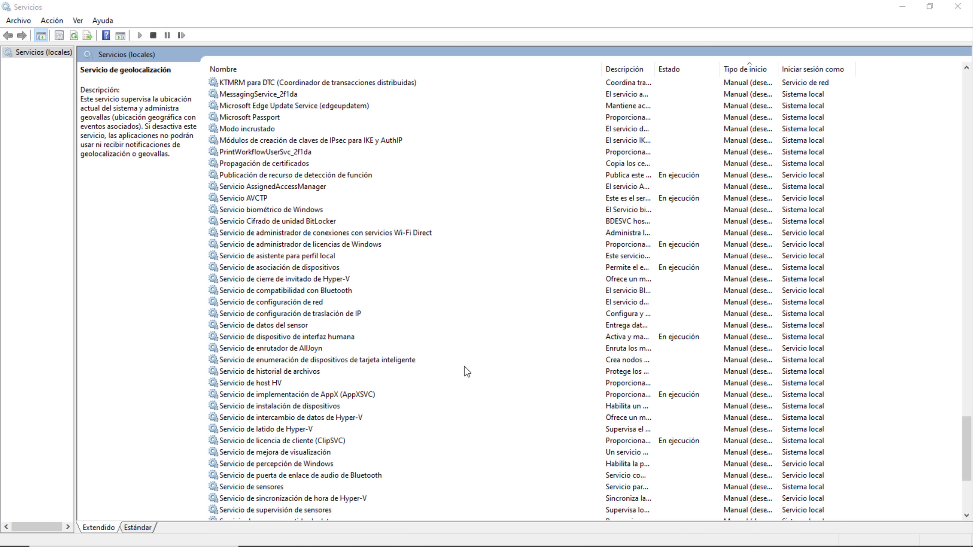
Step: Set the startup type of Servicio de Windows Insider to Deshabilitado and look through its description
scroll(463, 369, "down", 5)
right_click(314, 360)
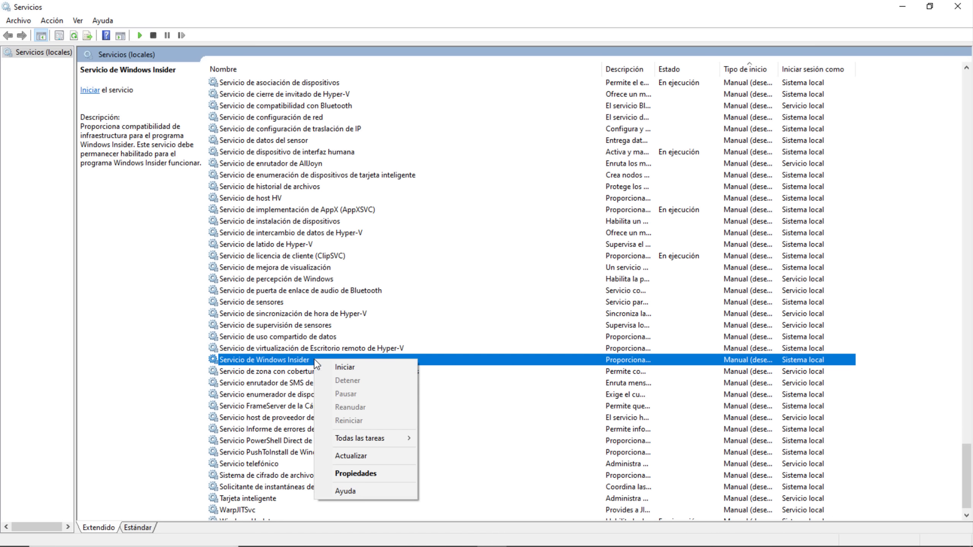
left_click(383, 472)
left_click(505, 261)
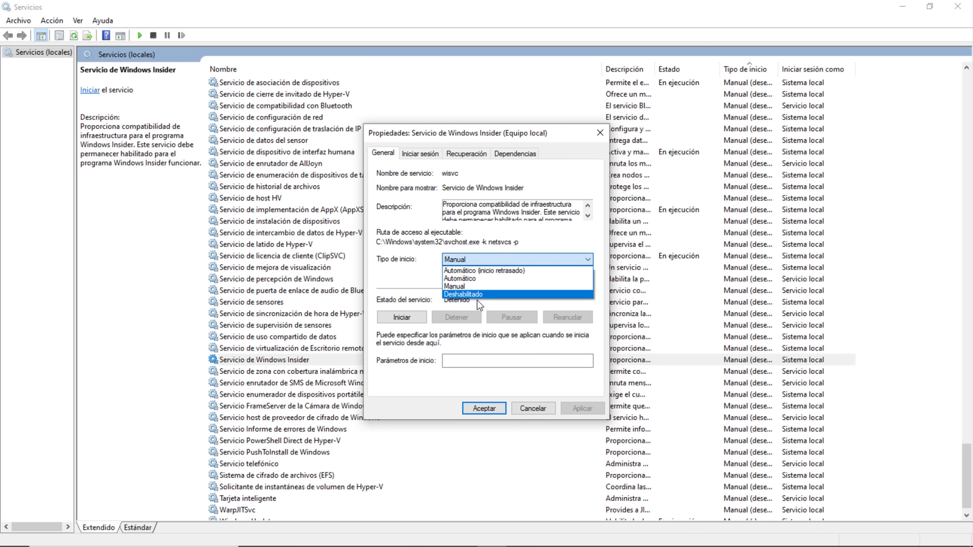
left_click(481, 300)
left_click(478, 257)
left_click(492, 301)
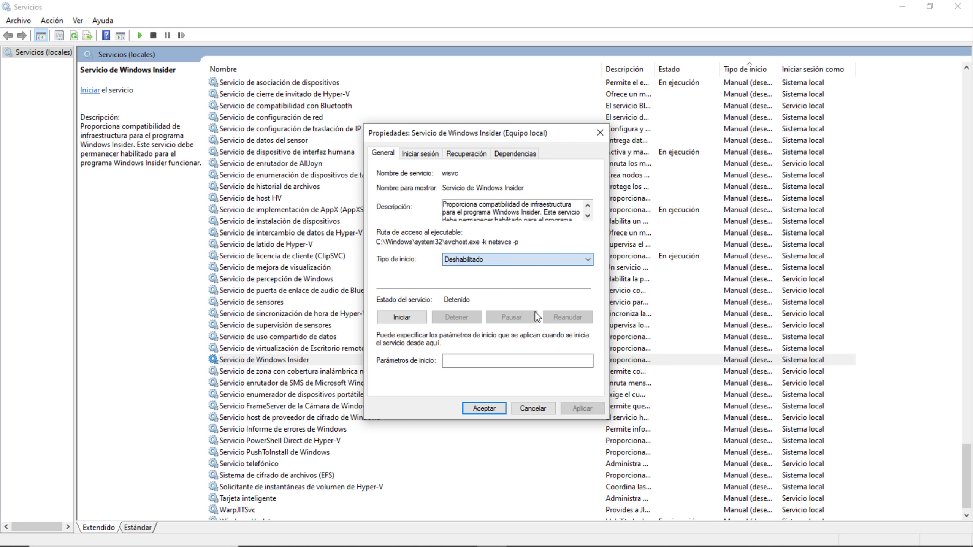
left_click(582, 409)
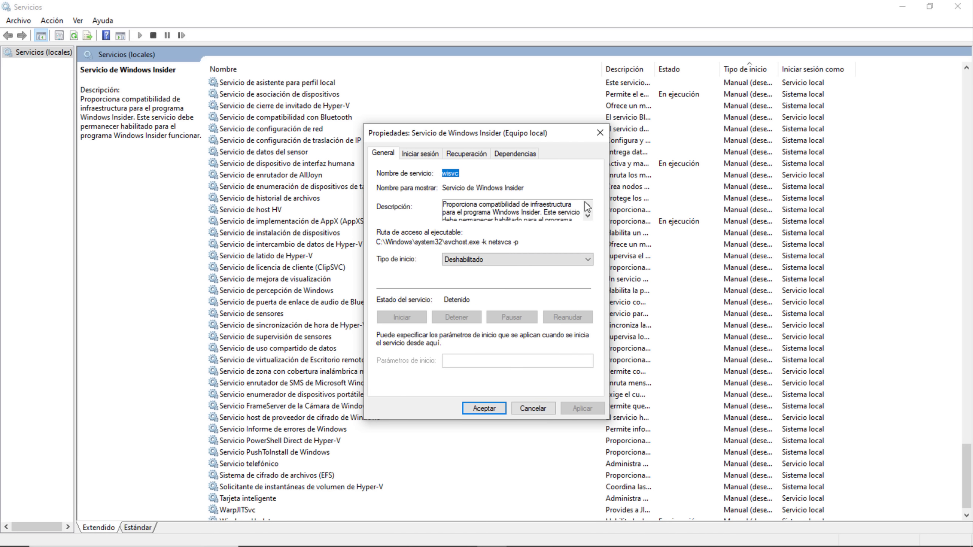
left_click(587, 216)
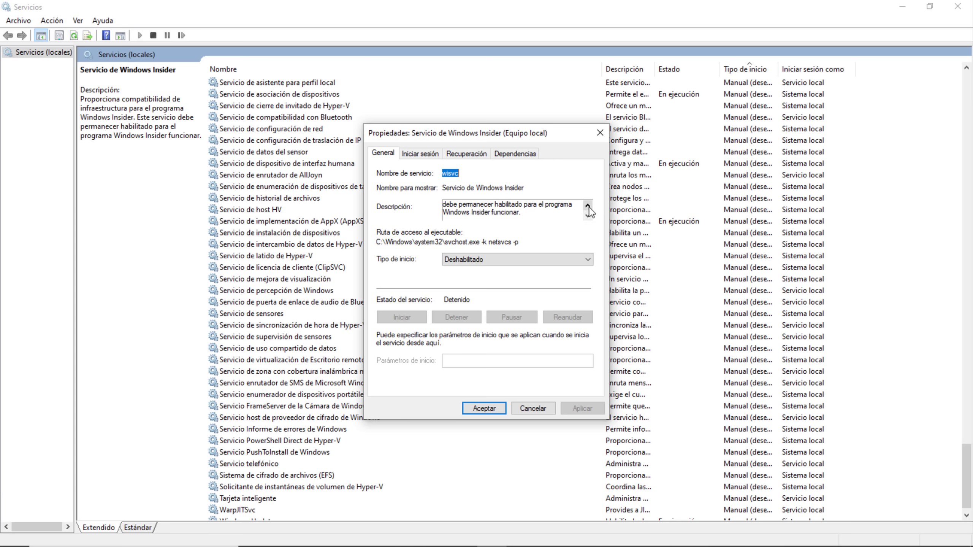
left_click(475, 410)
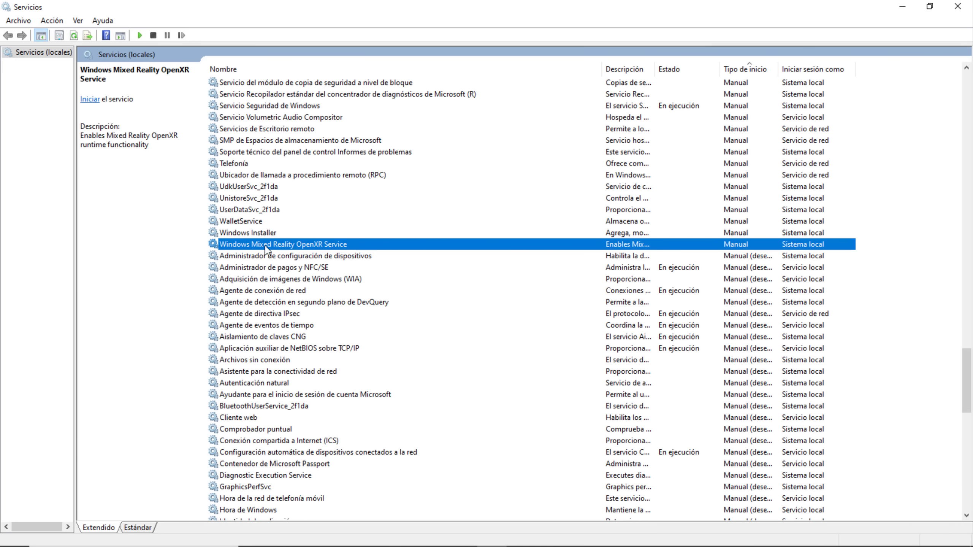
Step: Set the startup type of Windows Mixed Reality OpenXR Service to Deshabilitado
right_click(326, 249)
left_click(377, 359)
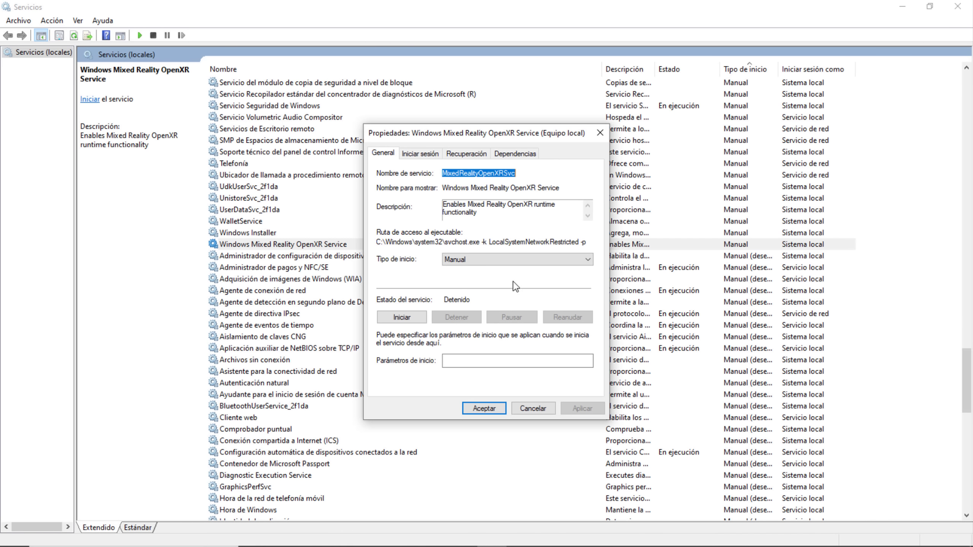
left_click(509, 259)
left_click(498, 289)
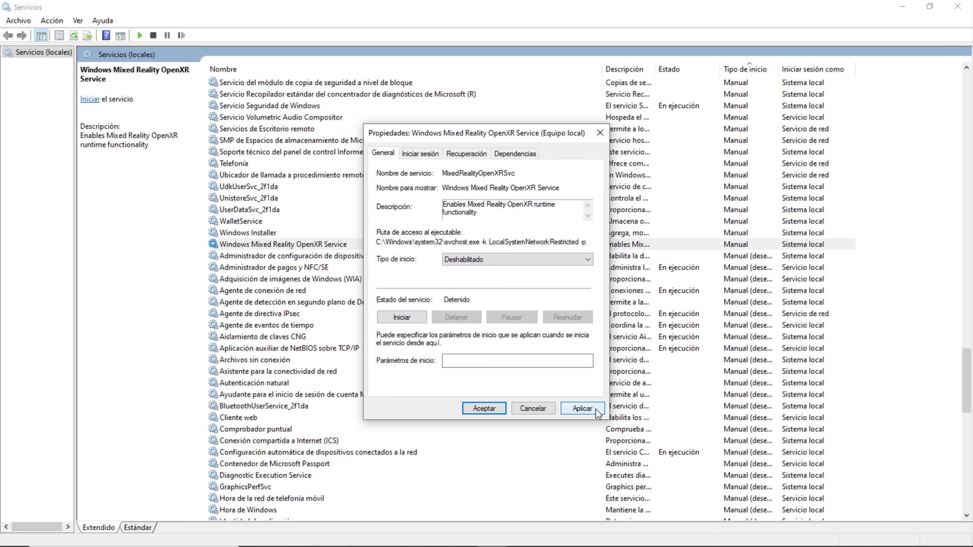
left_click(582, 408)
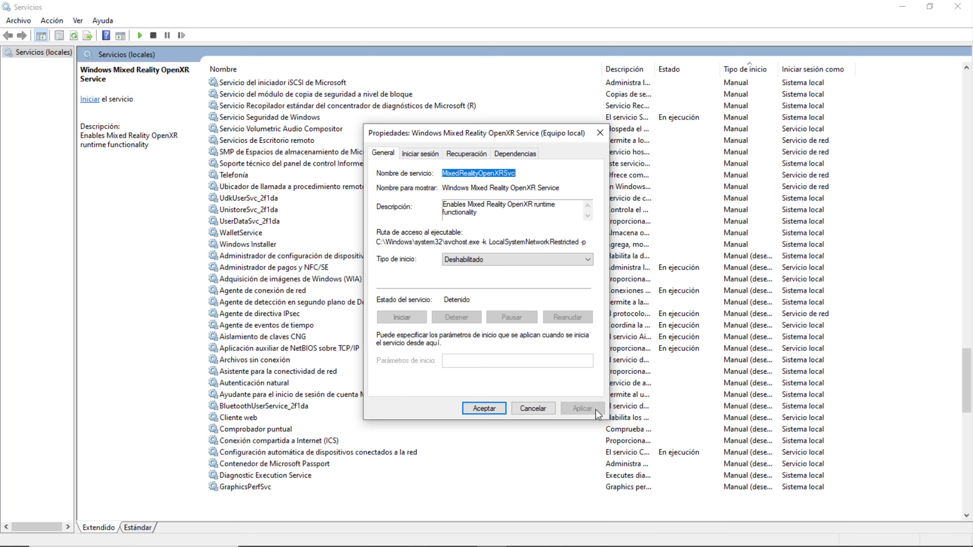
left_click(483, 409)
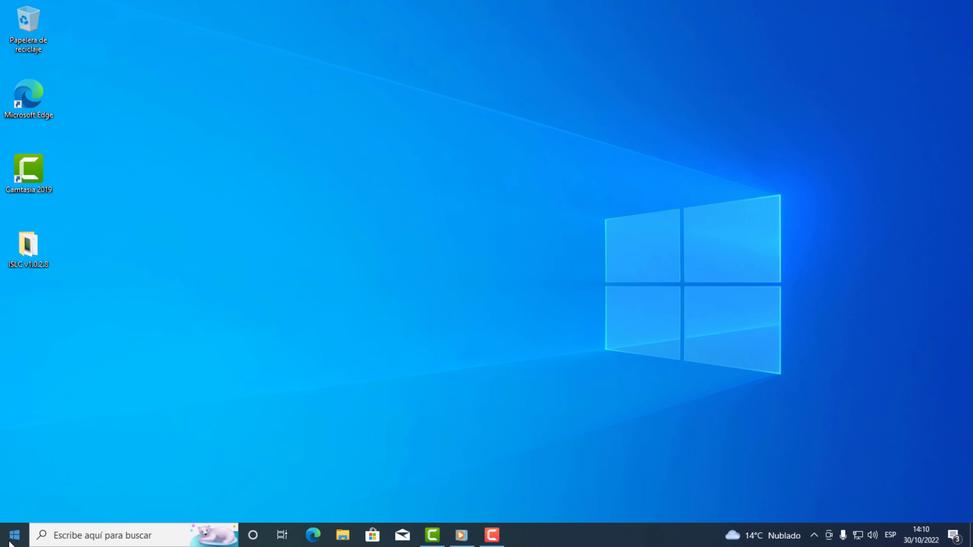
Step: In the Juegos section of Windows Configuración, turn off Xbox Game Bar and its opening with the controller button
left_click(14, 536)
left_click(18, 473)
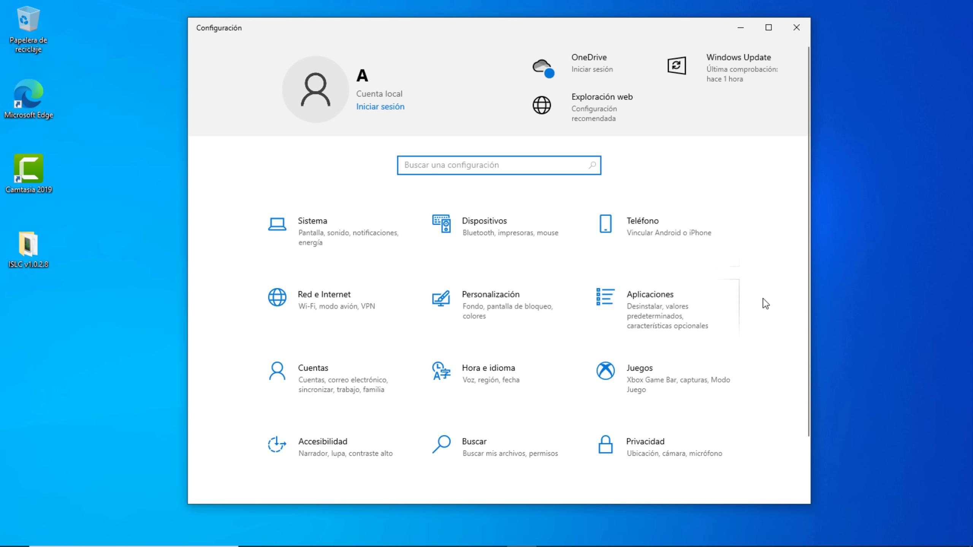
left_click(665, 402)
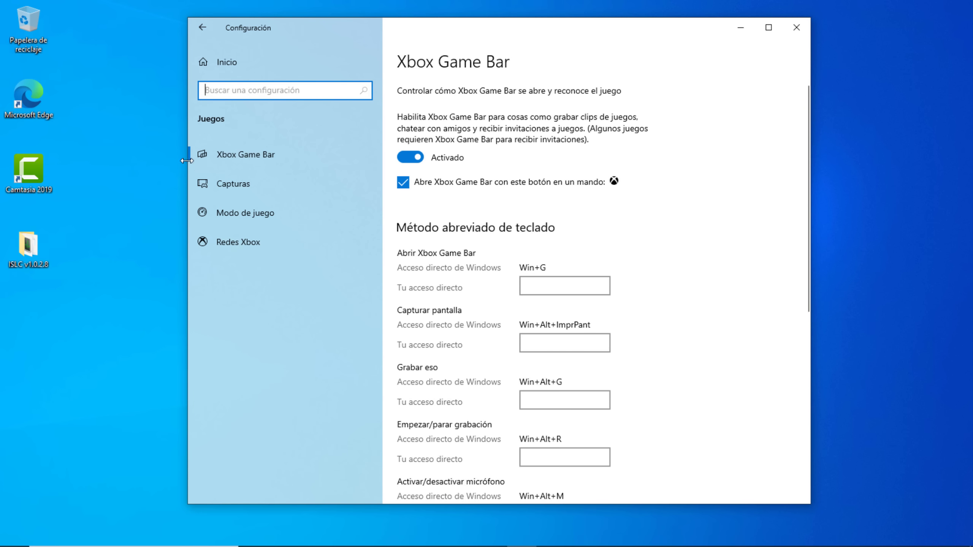
left_click(410, 157)
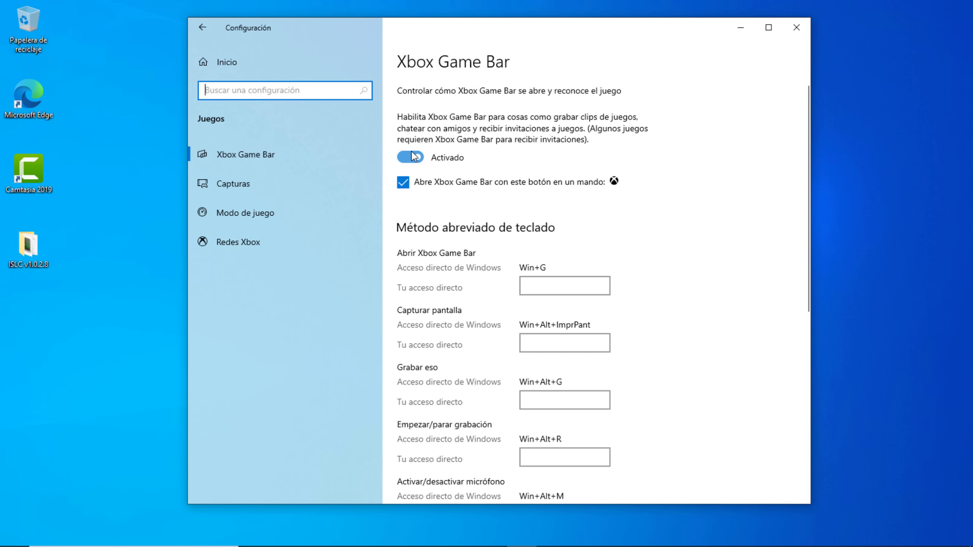
left_click(404, 186)
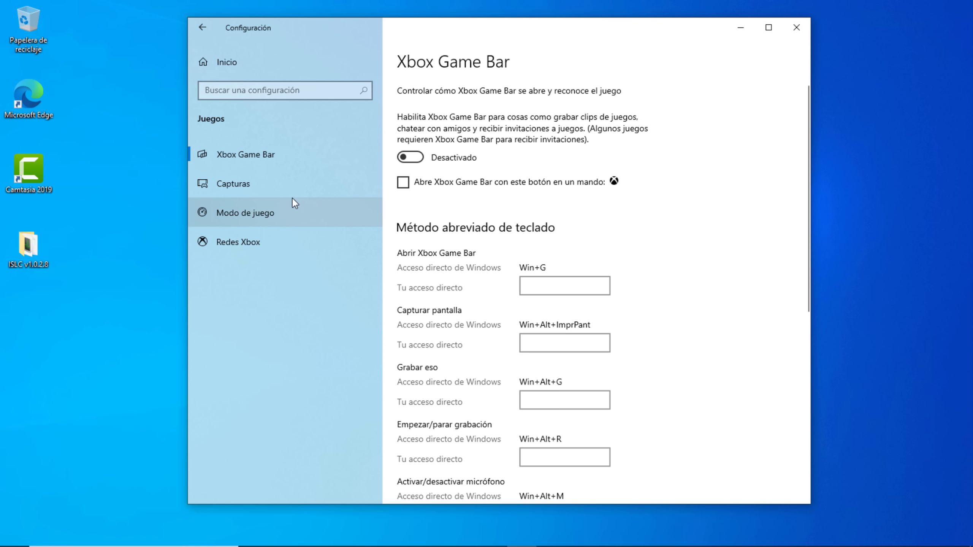
Step: Turn off audio recording during games in the Capturas settings, and go to the Modo de juego settings
left_click(263, 193)
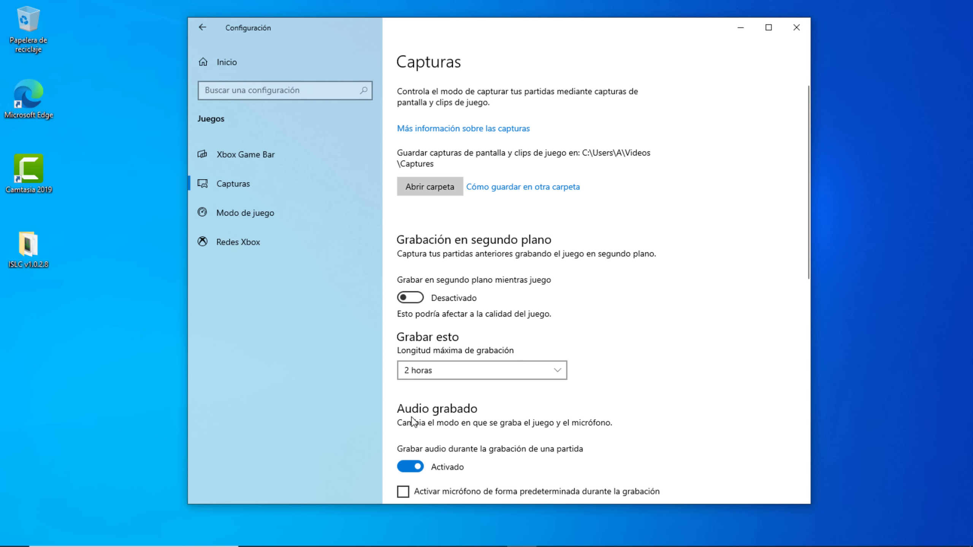
left_click(410, 467)
scroll(497, 362, "down", 2)
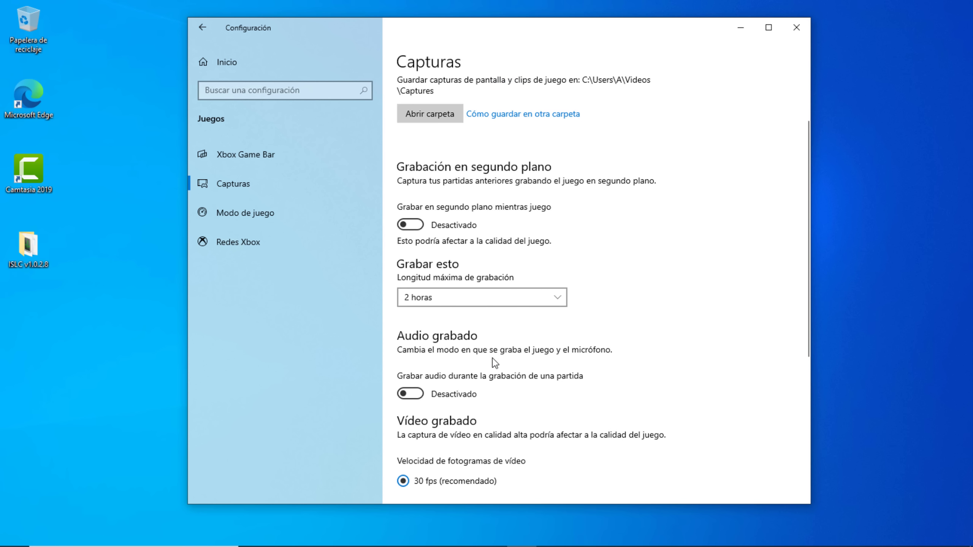
left_click(219, 218)
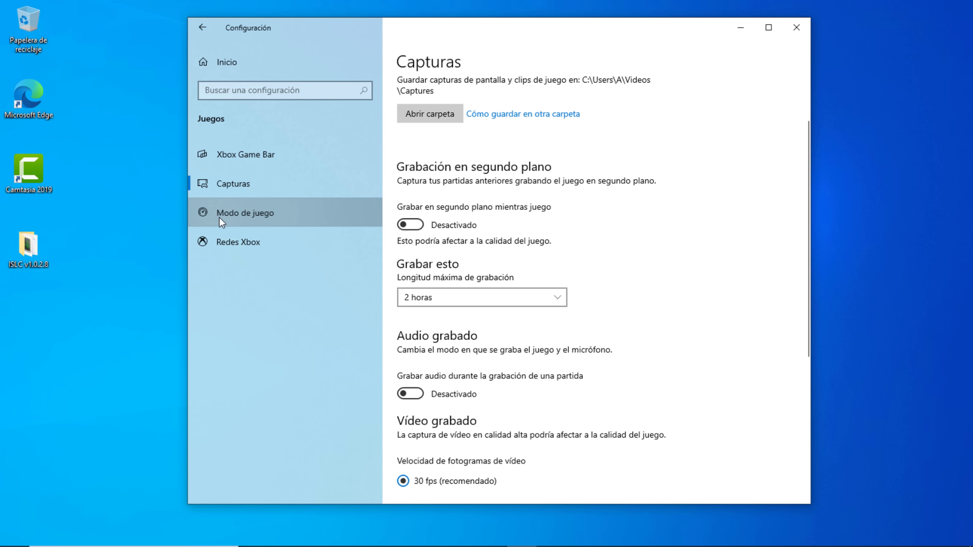